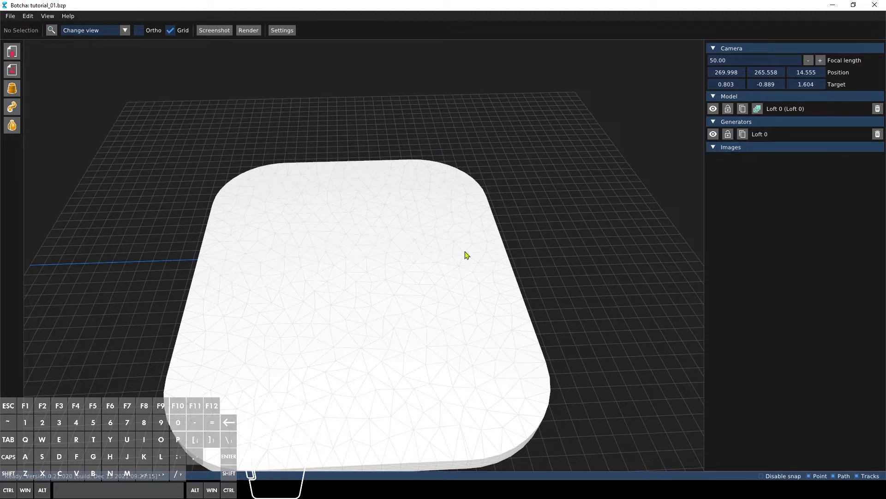
Open the material palette and add five new materials.
right_drag(422, 313, 328, 158)
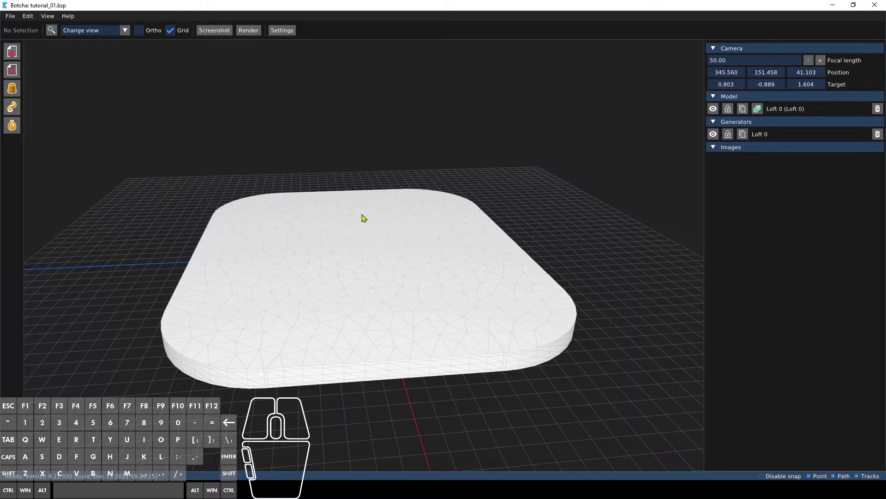
click(29, 16)
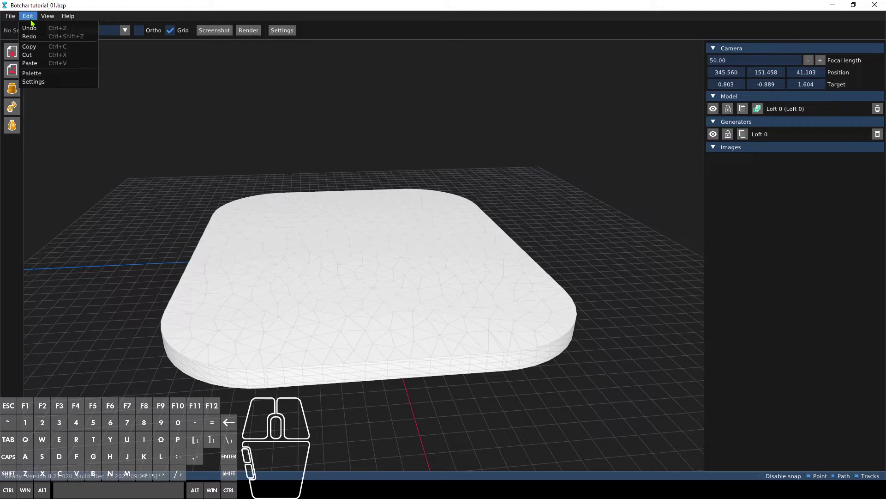
click(31, 74)
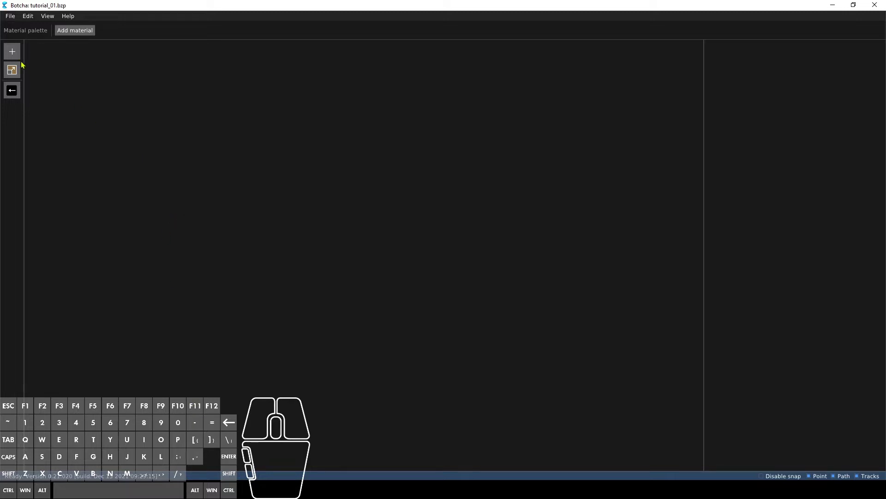
click(12, 51)
click(12, 52)
click(12, 52)
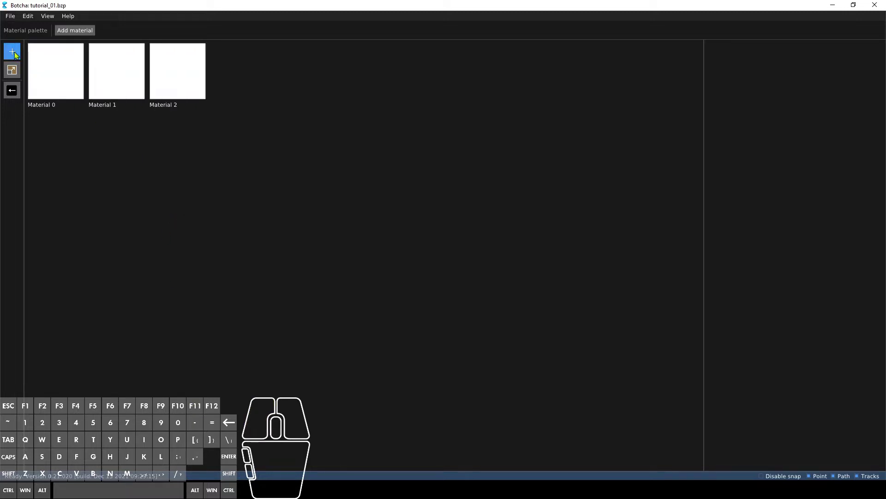
click(12, 51)
click(12, 51)
click(46, 106)
click(180, 280)
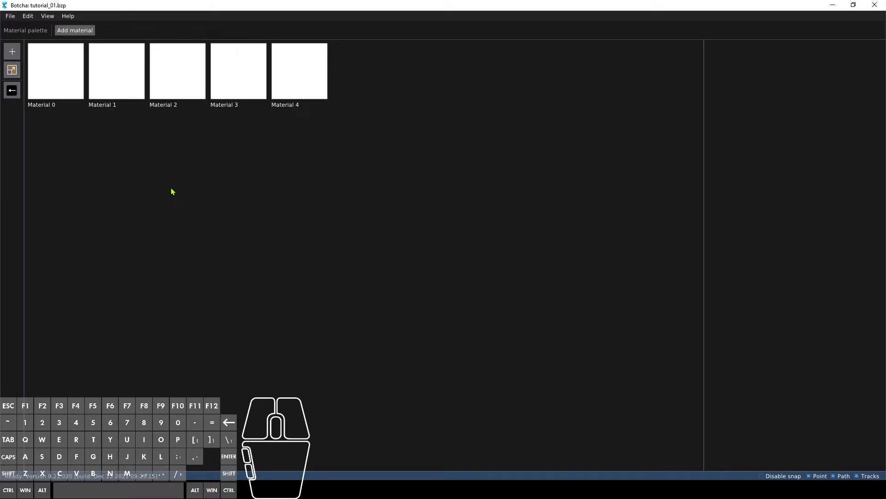
Load Tiles100_1K_Color.jpg from botcha-assets > Materials > downloaded as the color texture of Material 0.
click(77, 87)
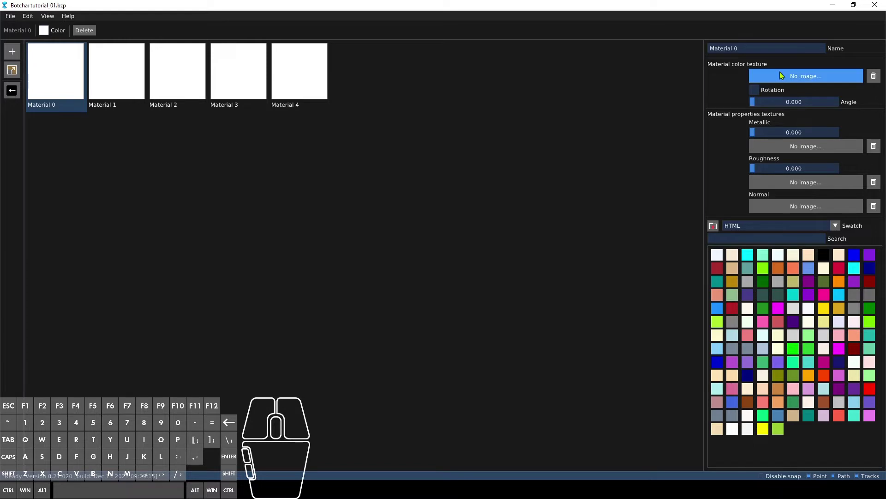
click(810, 79)
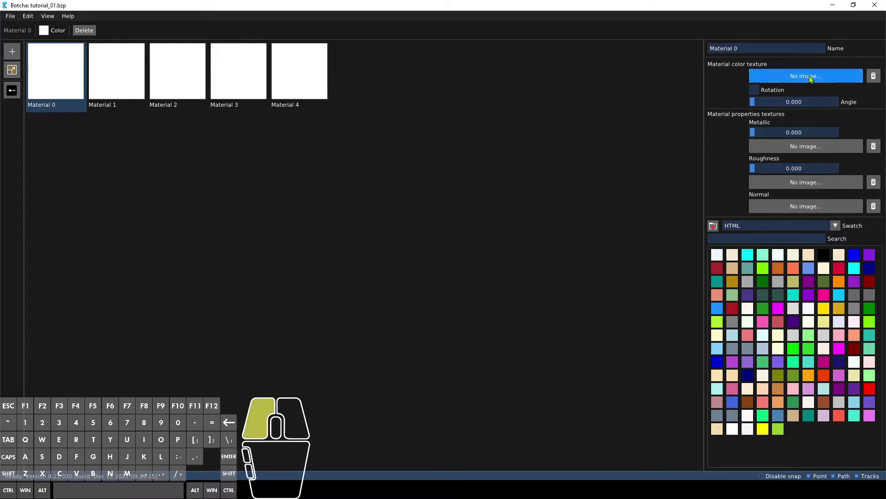
drag(225, 7, 247, 27)
scroll(94, 172, up, 2)
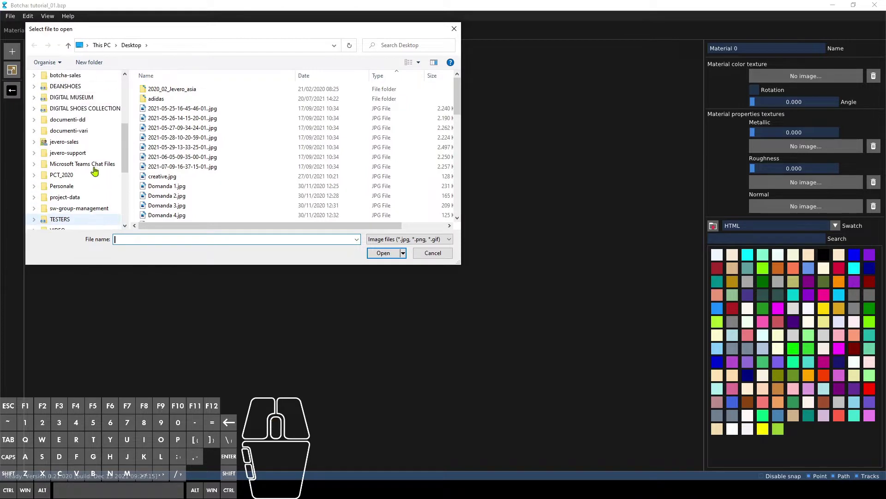
scroll(90, 172, up, 2)
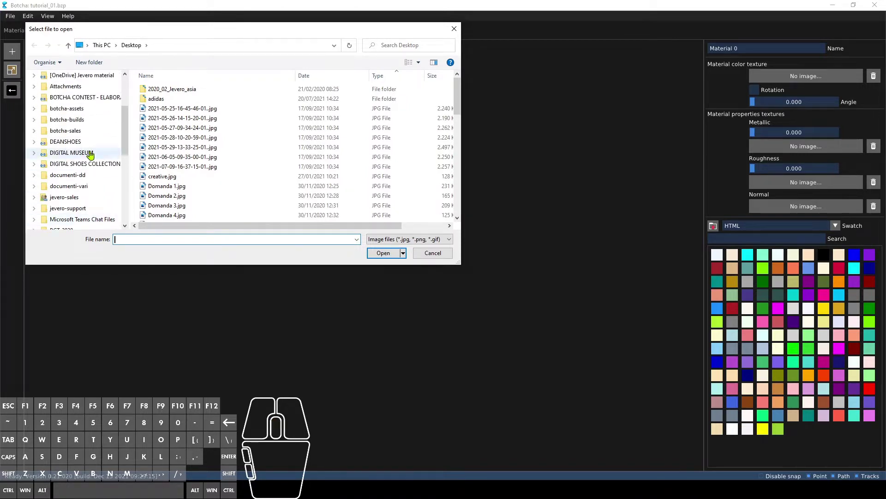
click(83, 109)
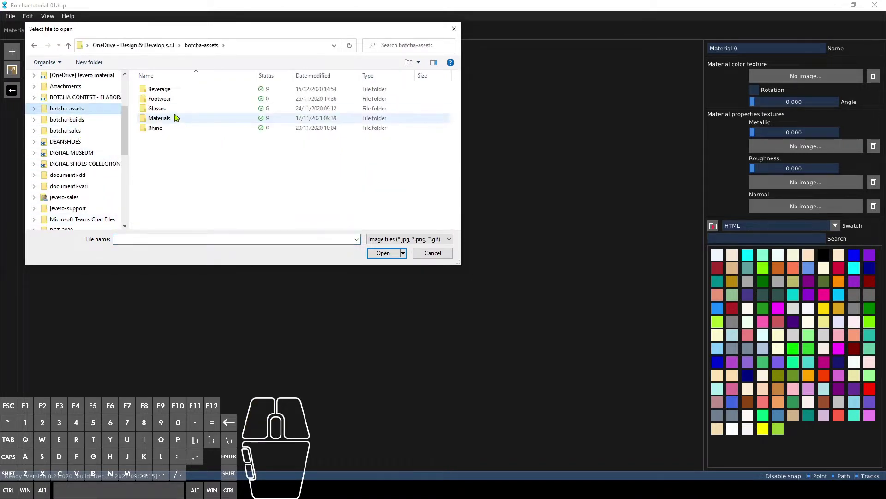
double_click(175, 117)
double_click(171, 99)
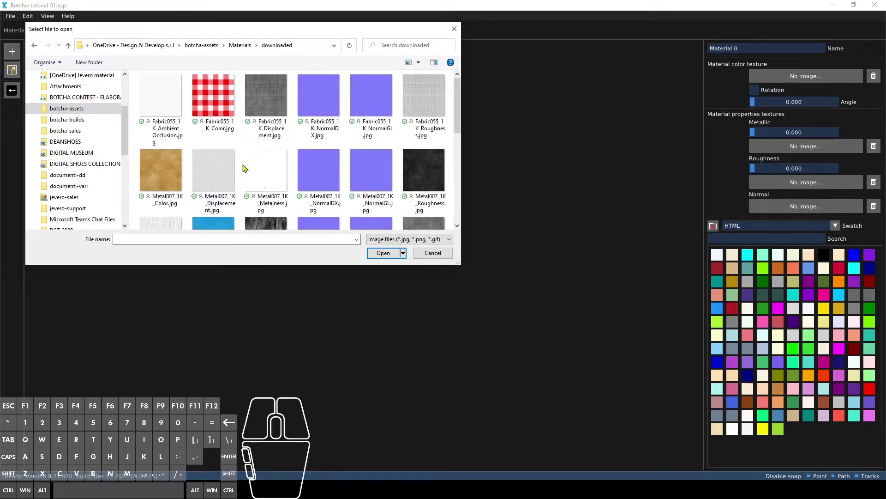
scroll(245, 168, down, 1)
scroll(244, 167, down, 2)
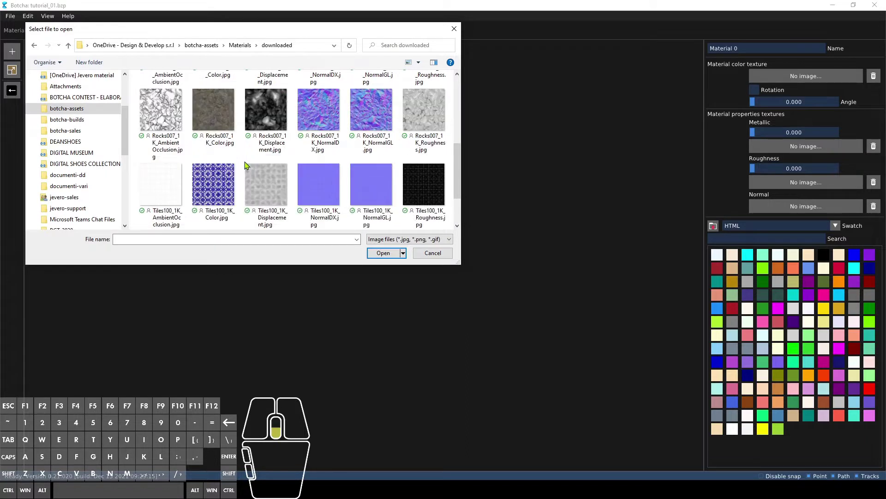
click(217, 192)
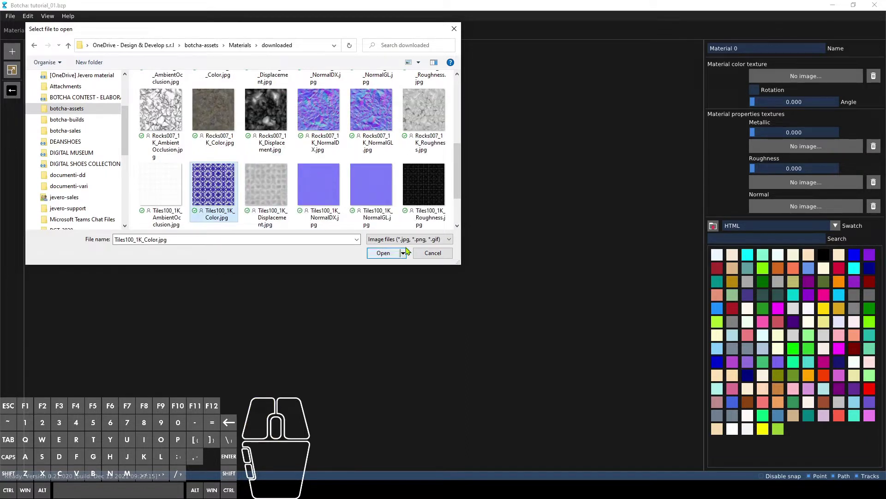
click(384, 253)
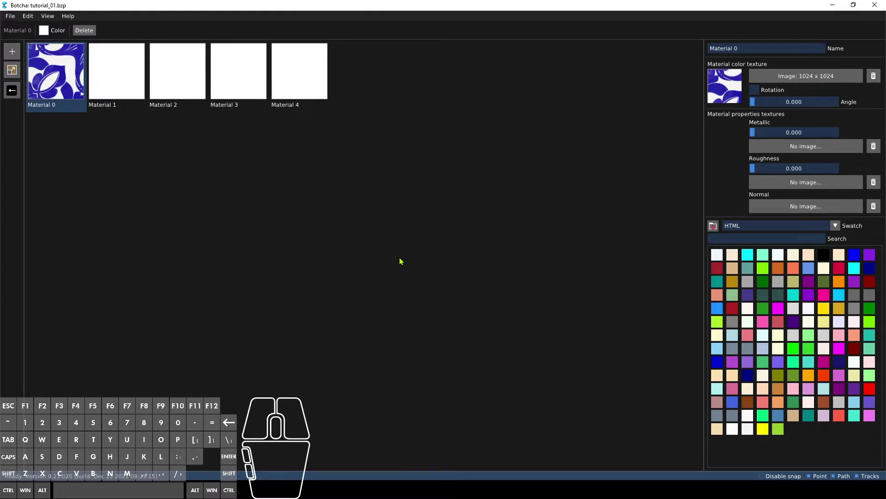
Rename Material 0 as TileFloor.
click(781, 51)
key(BackSpace)
key(BackSpace)
key(BackSpace)
key(BackSpace)
key(BackSpace)
key(BackSpace)
key(BackSpace)
key(BackSpace)
key(BackSpace)
key(BackSpace)
text(TileFloor)
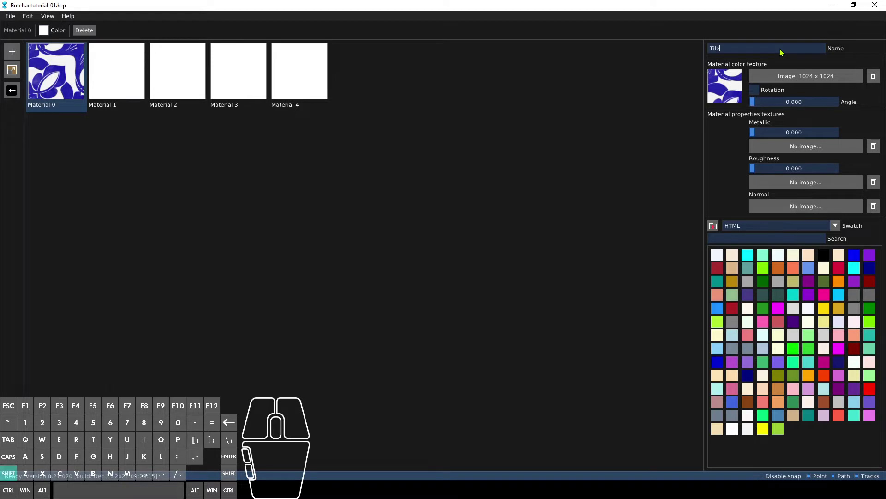
click(724, 148)
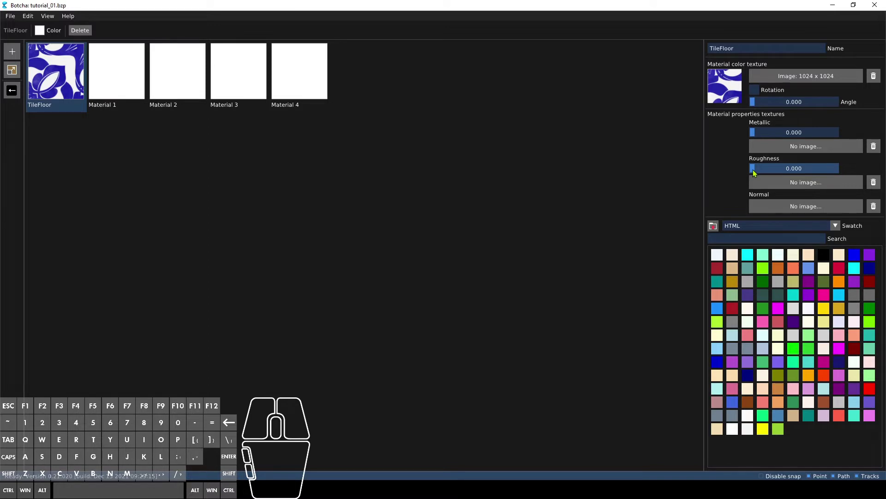
Load Tiles100_1K_Roughness.jpg as the roughness texture of the TileFloor material.
drag(753, 173, 845, 175)
drag(835, 171, 743, 175)
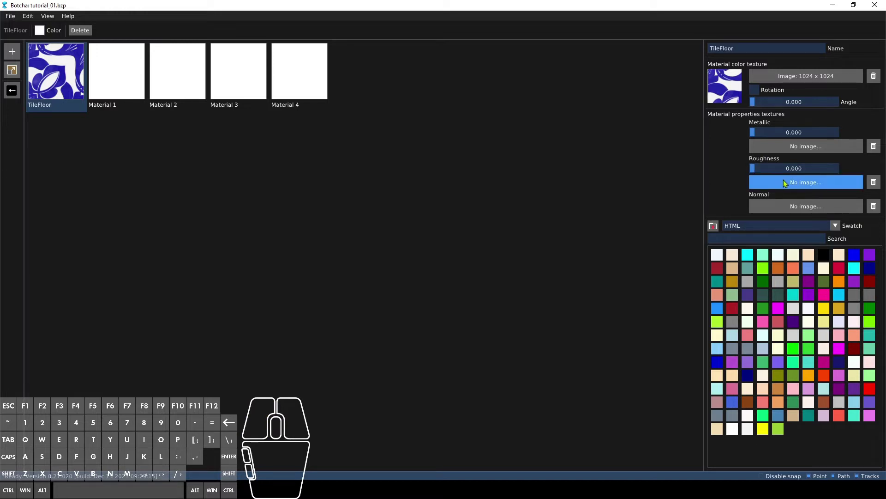
click(789, 183)
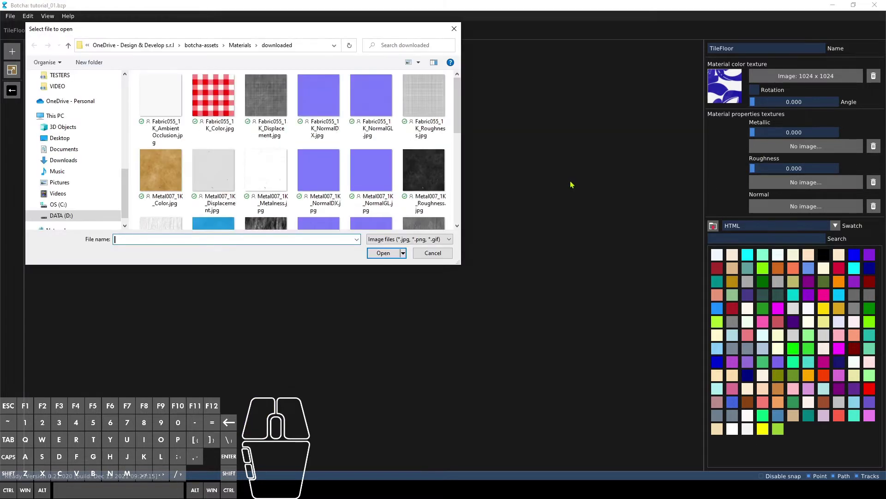
scroll(346, 134, down, 5)
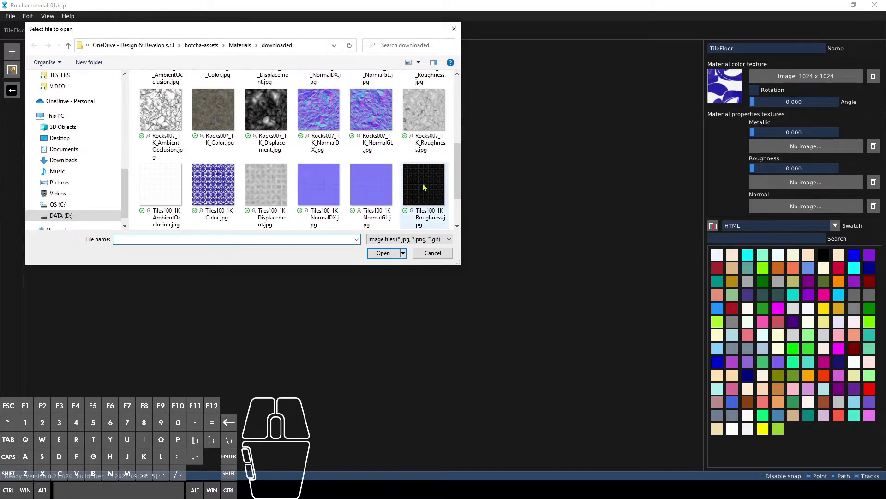
ctrl+scroll(422, 184, up, 1)
ctrl+scroll(421, 184, up, 3)
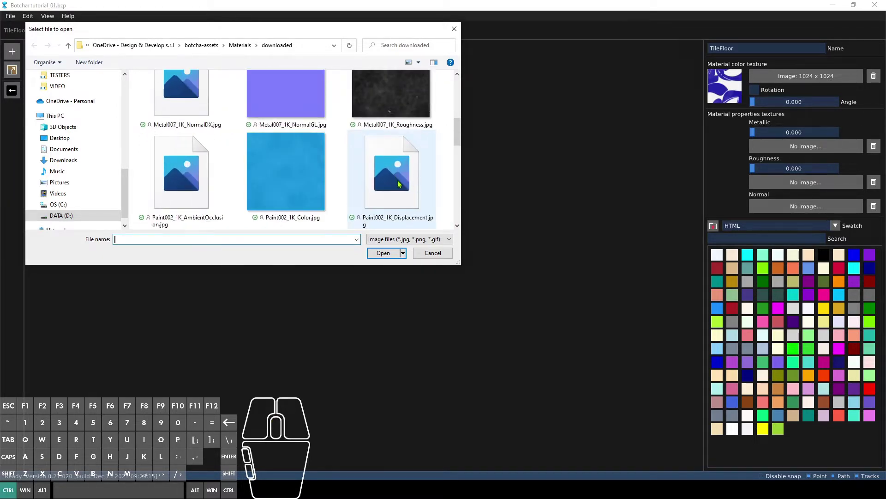
drag(459, 262, 605, 397)
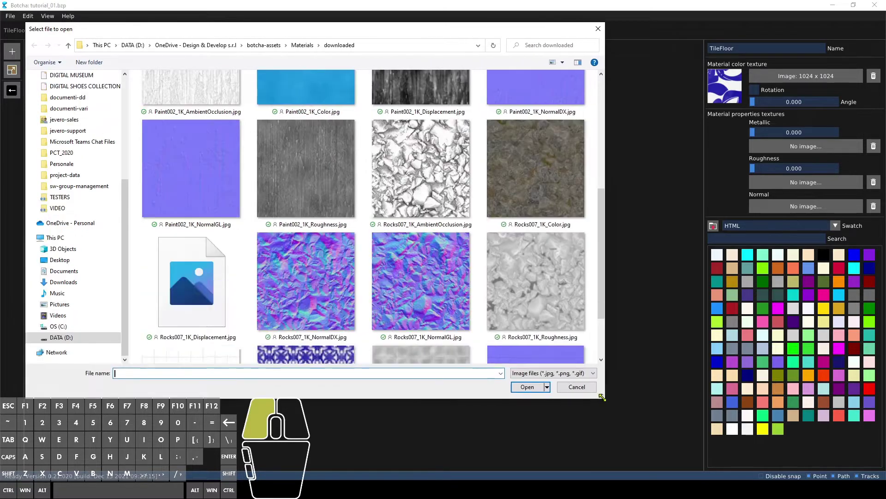
scroll(398, 191, down, 5)
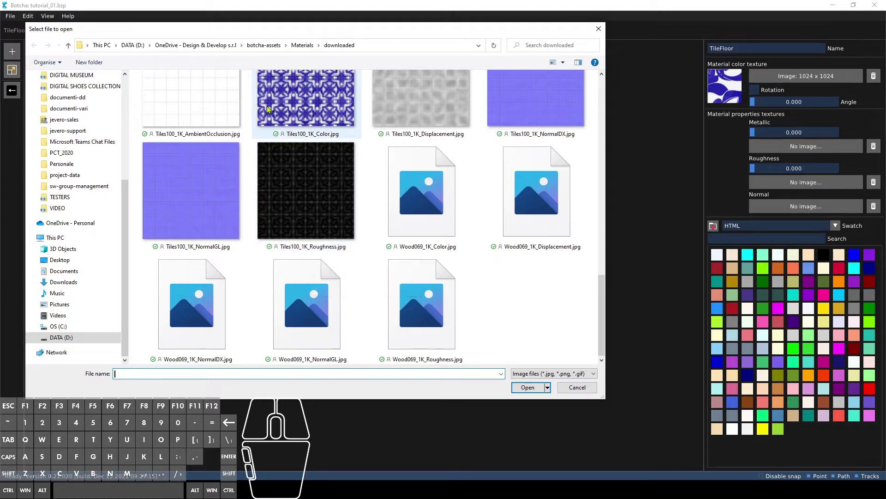
click(335, 205)
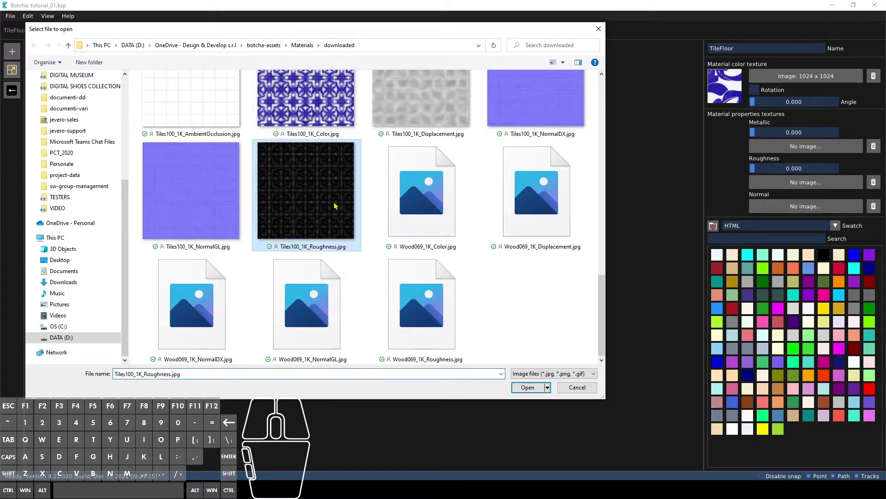
click(524, 388)
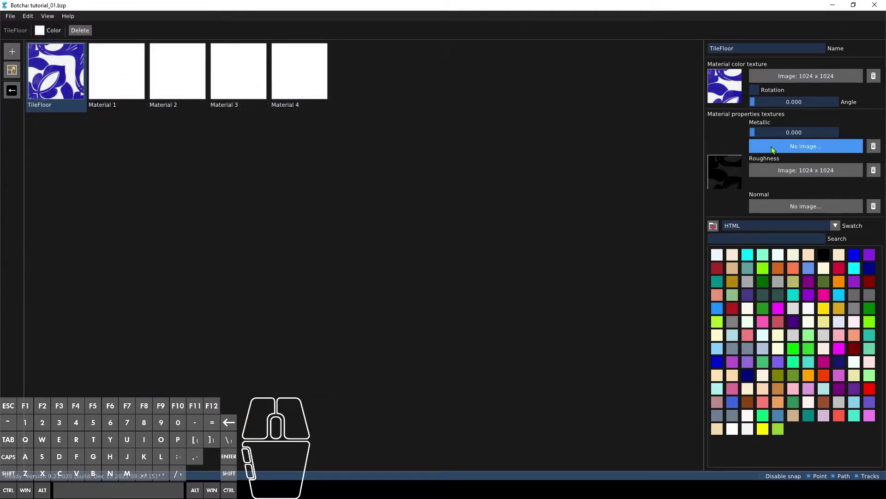
Load Tiles100_1K_NormalGL.jpg as the normal texture of the TileFloor material.
click(787, 206)
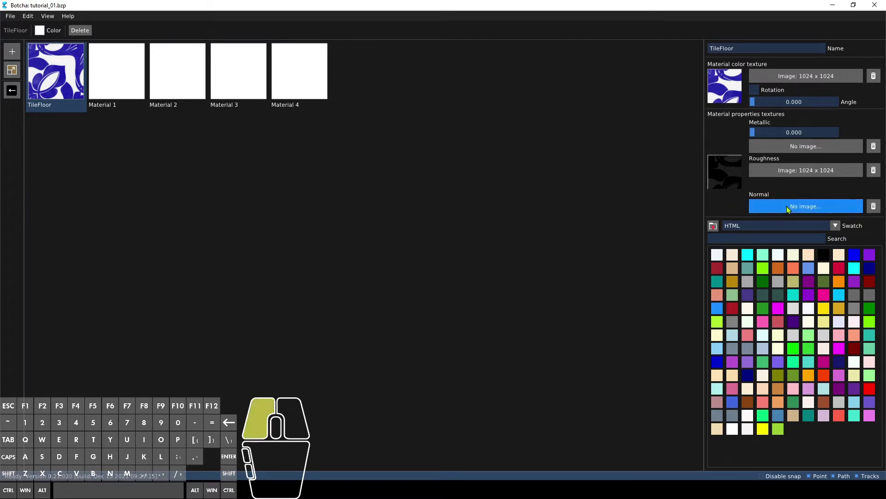
scroll(541, 202, down, 10)
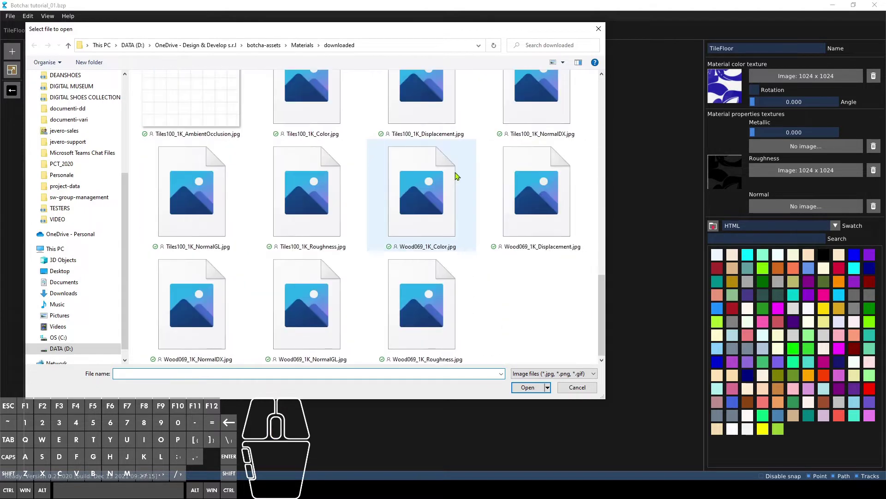
click(185, 184)
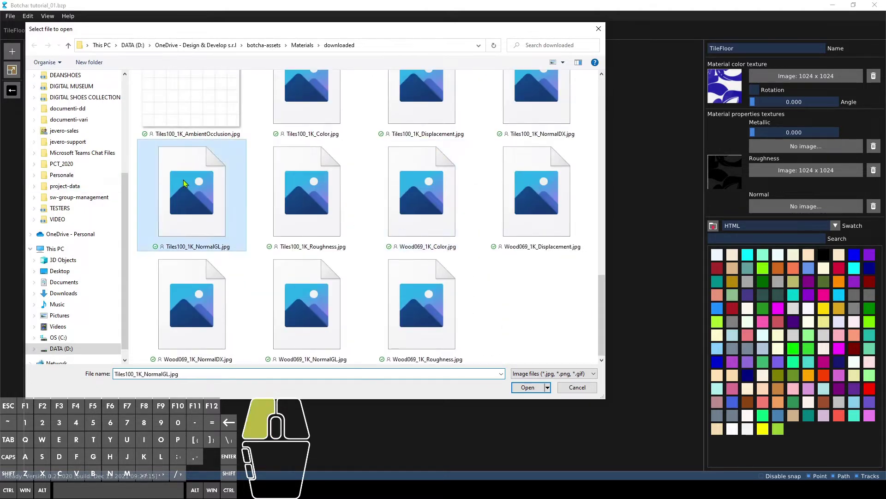
click(528, 387)
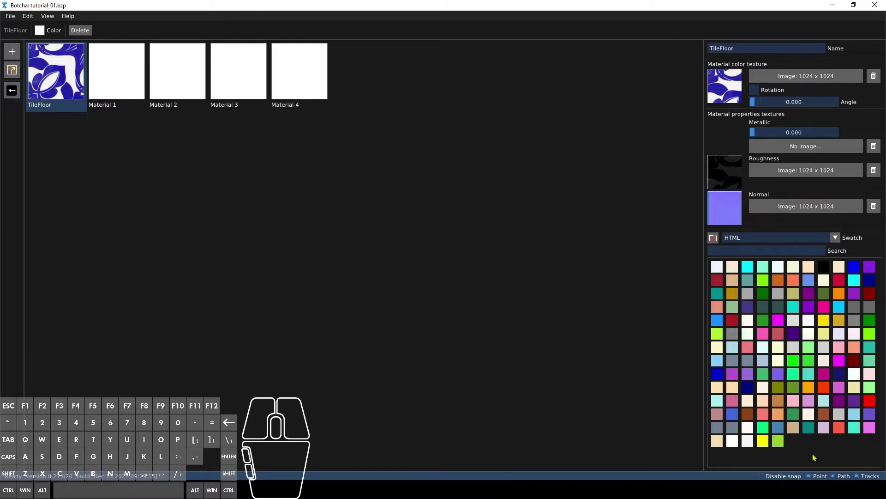
Leave the material palette and open the 2D drawing canvas of the Loft 0 model.
click(13, 94)
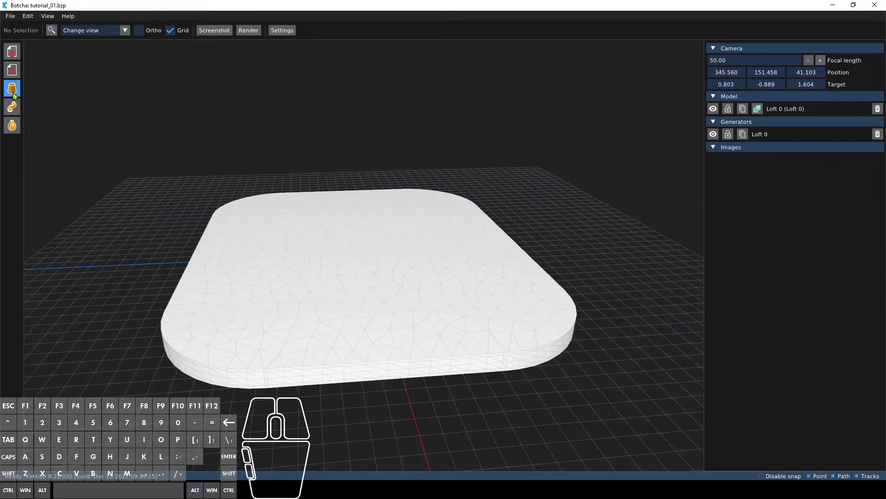
click(322, 248)
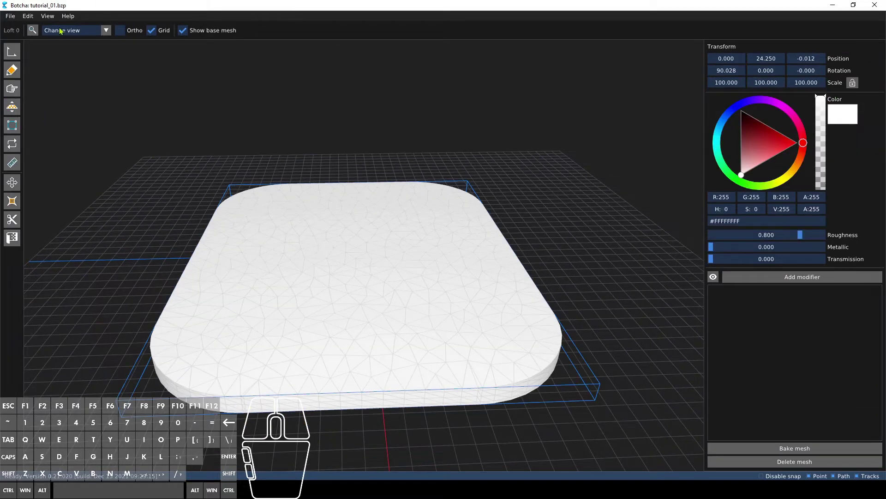
click(12, 51)
scroll(374, 250, down, 5)
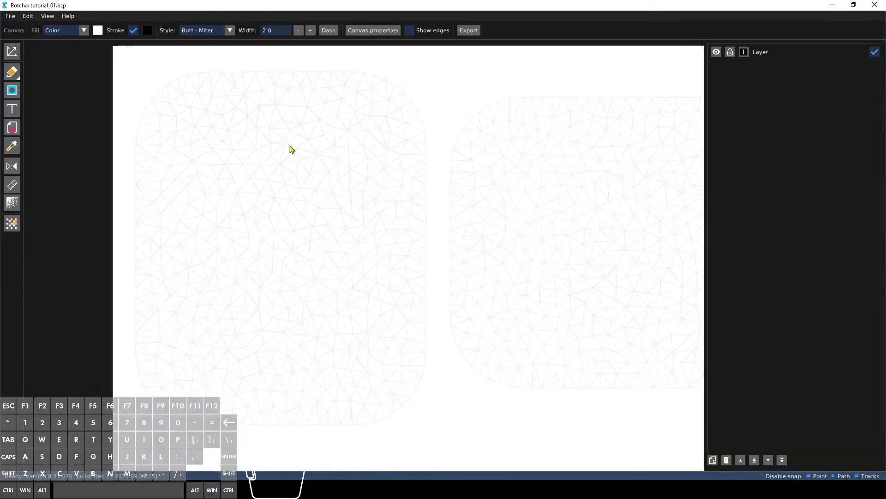
Draw a rectangle of about 1303 by 1660 covering the upright rounded mesh outline on the canvas.
click(12, 90)
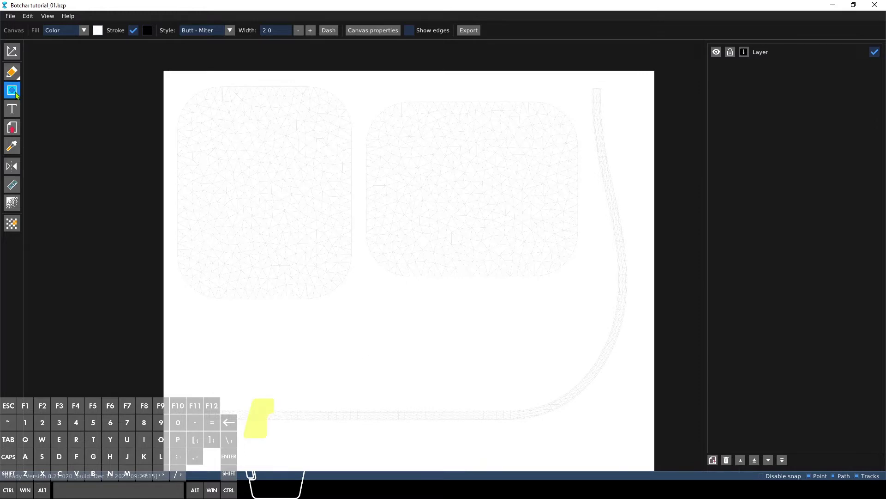
click(639, 53)
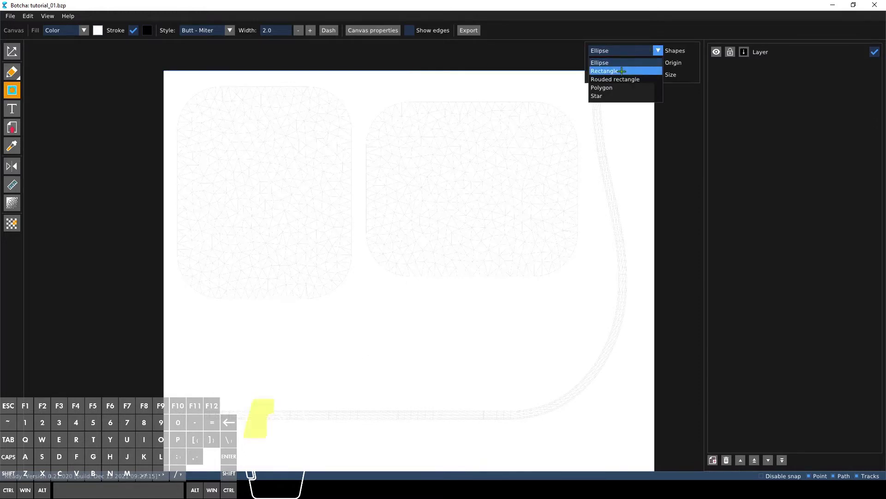
click(605, 71)
drag(173, 79, 351, 309)
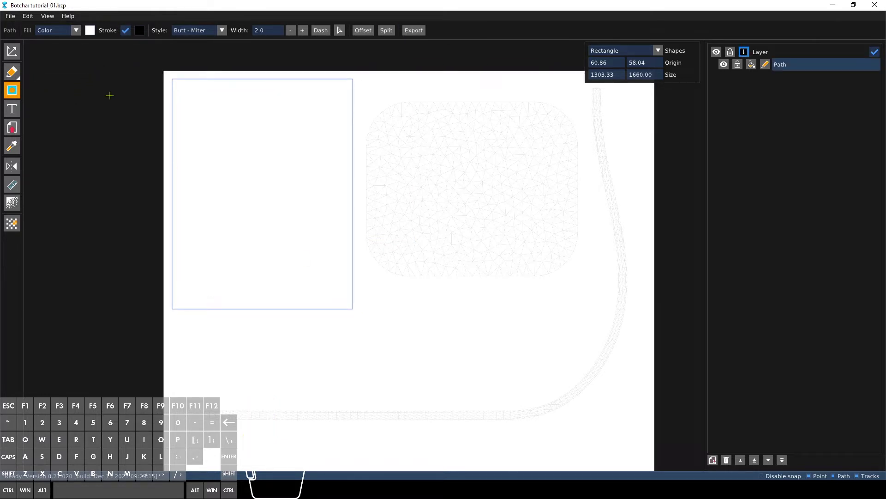
right_click(113, 104)
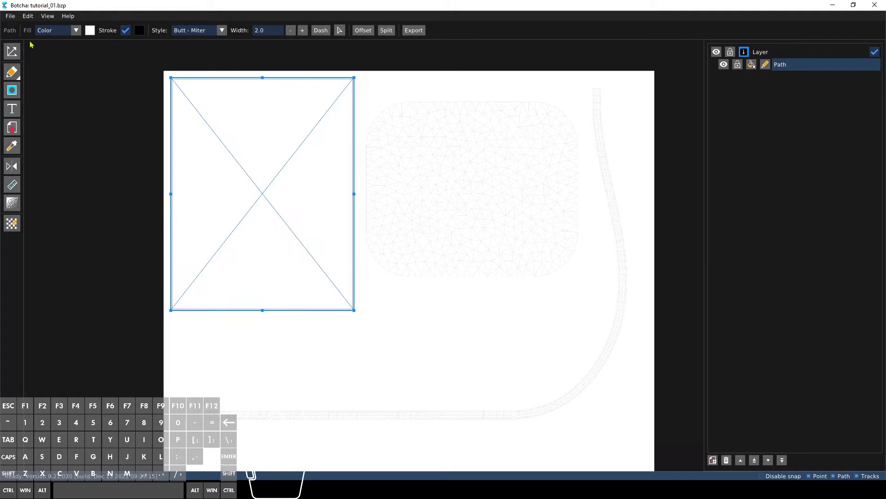
Set the rectangle's fill type to Material, fill it with the TileFloor material and deselect it.
click(66, 36)
click(79, 48)
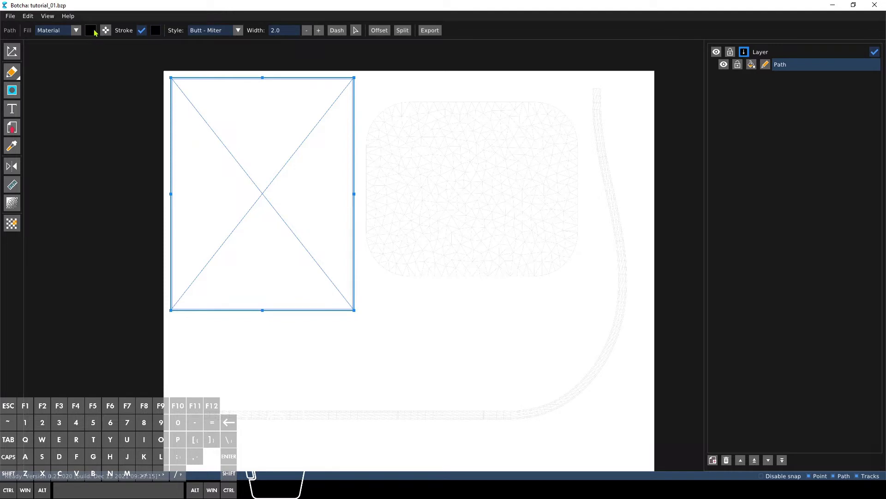
click(90, 31)
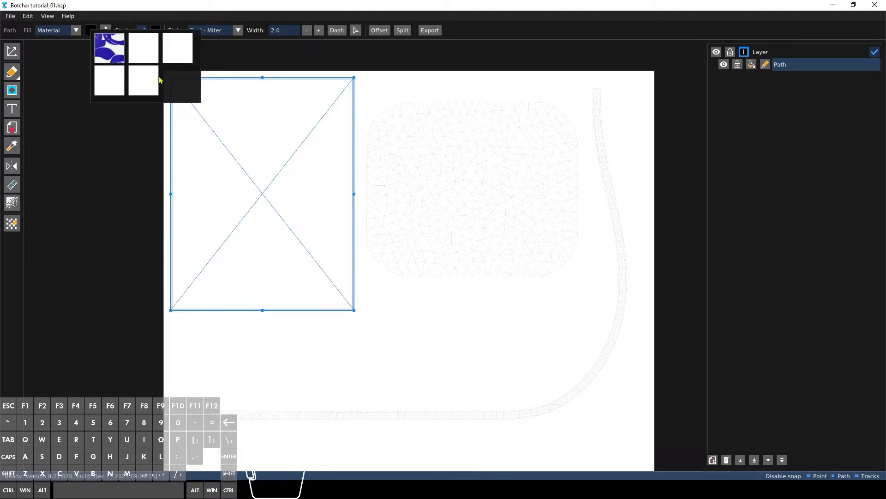
drag(176, 87, 180, 113)
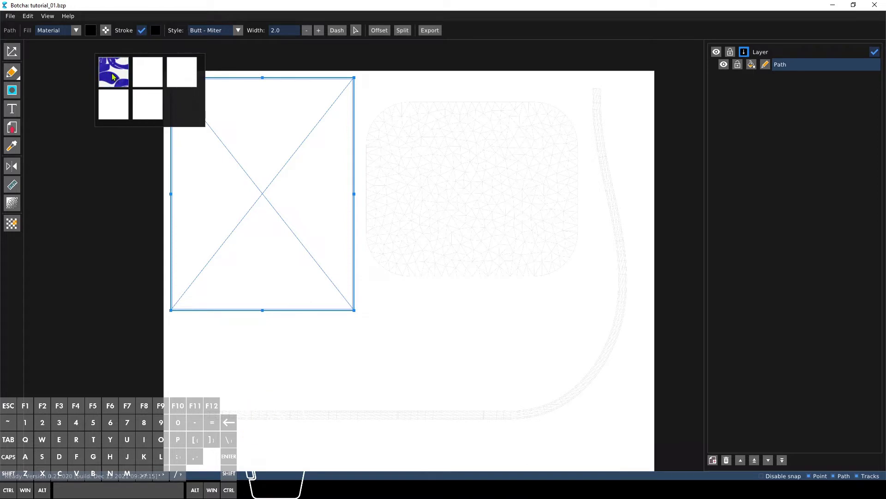
mouse_move(112, 77)
click(123, 70)
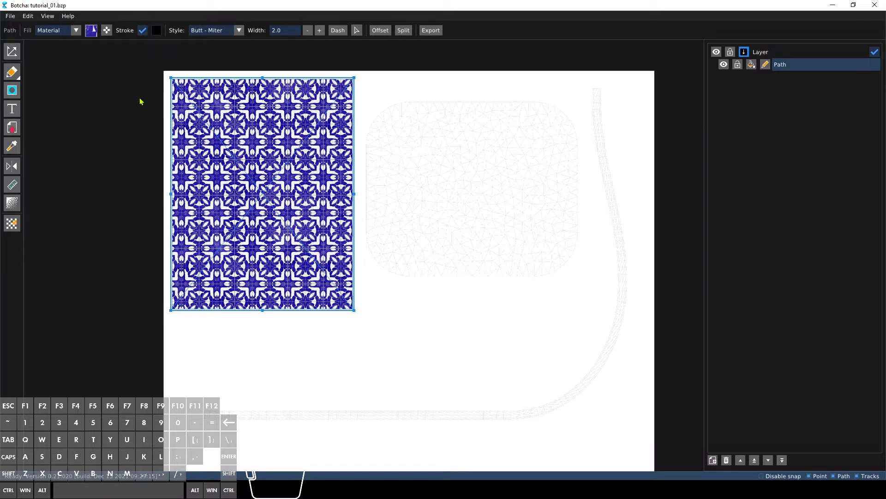
click(110, 125)
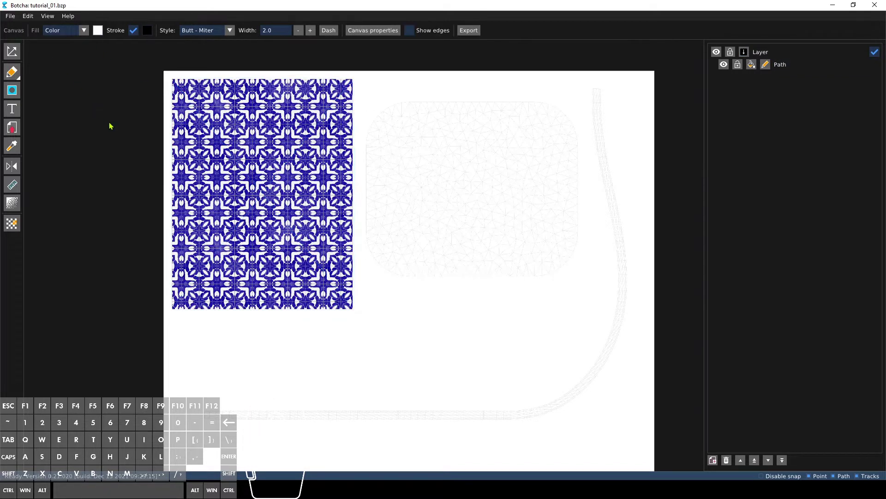
Return to the loft's 3D view, hide the grid and examine the light reflections on the tiled surface.
click(13, 52)
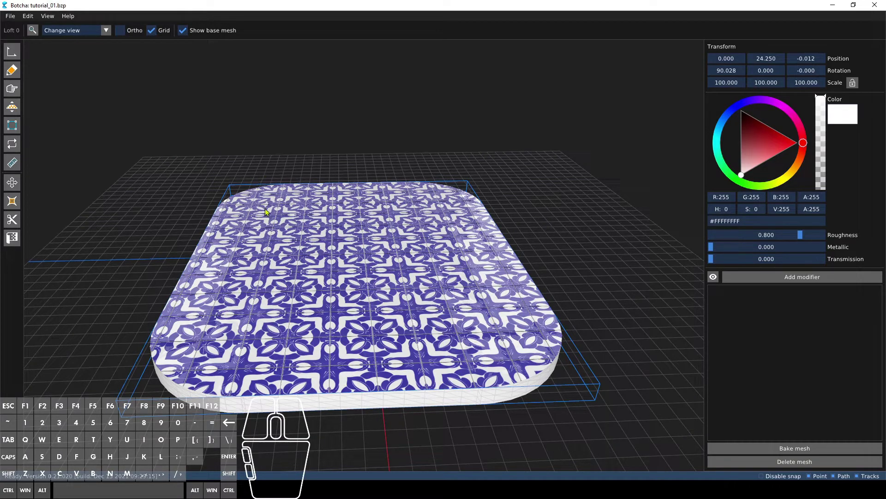
right_drag(296, 314, 344, 268)
scroll(333, 248, up, 3)
scroll(385, 278, up, 3)
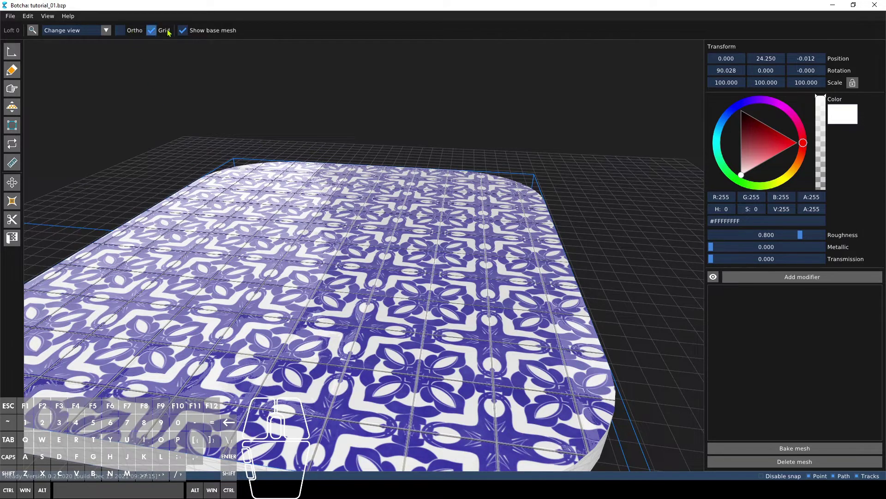
click(152, 30)
right_drag(289, 268, 406, 261)
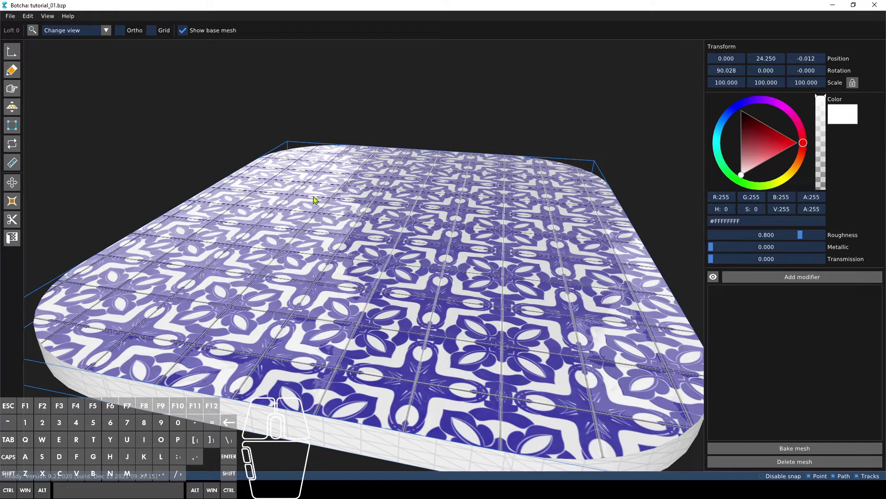
right_drag(312, 198, 334, 256)
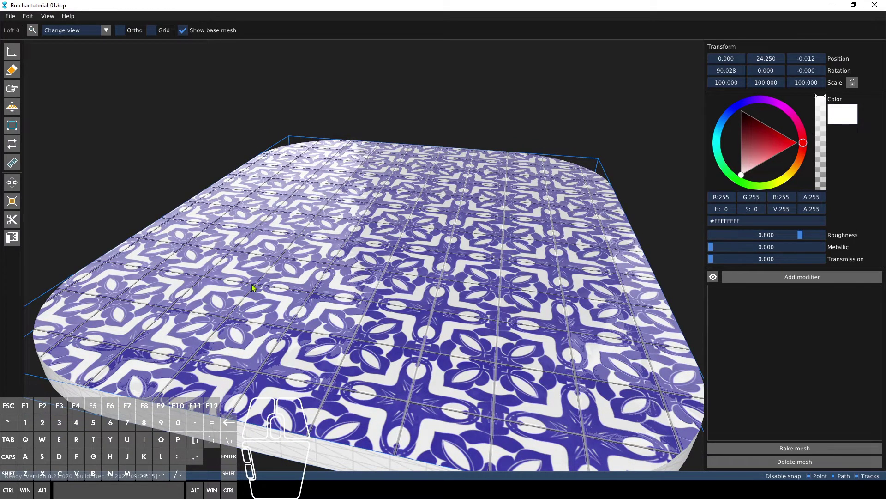
right_drag(252, 287, 328, 284)
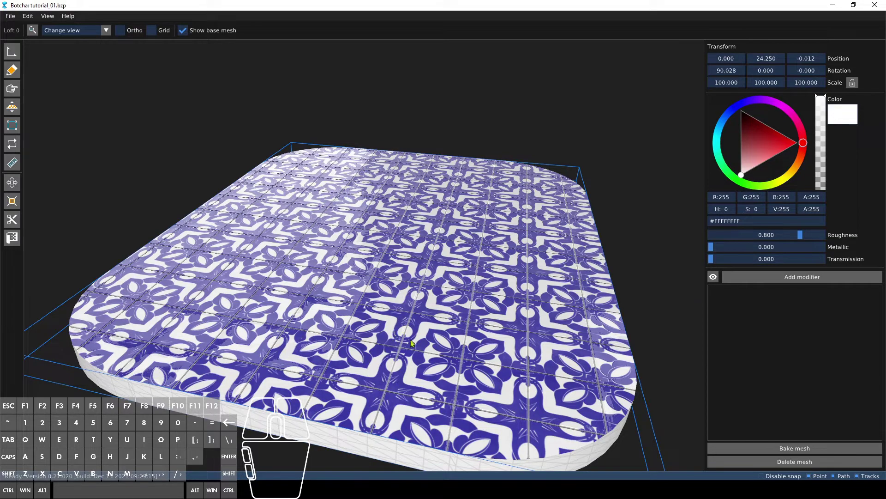
Reopen the loft's drawing canvas and draw a closed freehand teardrop shape over the middle of the tiled rectangle.
click(12, 52)
scroll(246, 144, up, 2)
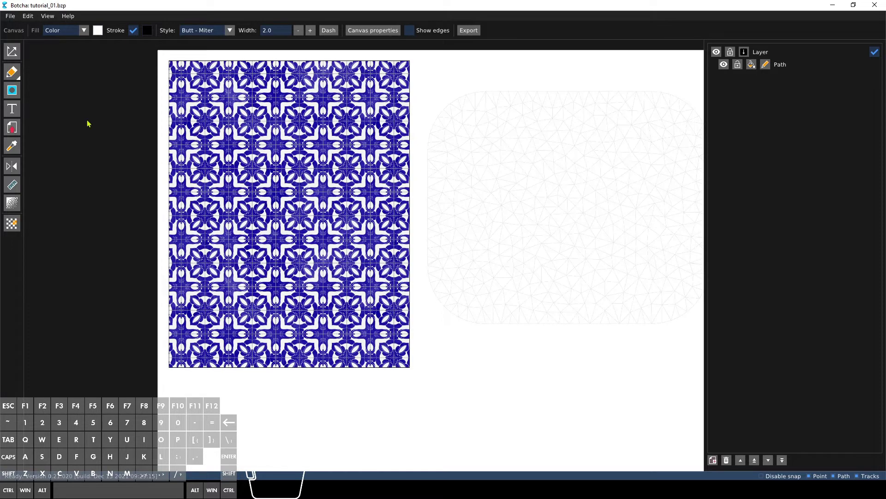
click(12, 71)
mouse_move(299, 138)
mouse_down()
mouse_move(266, 134)
mouse_move(252, 170)
mouse_move(307, 256)
mouse_move(364, 170)
mouse_move(297, 128)
mouse_up()
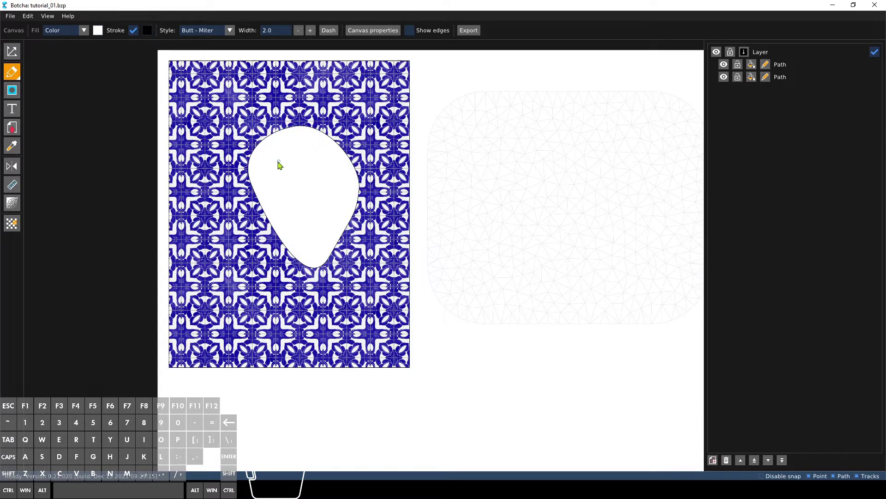
key(Escape)
Turn off the stroke of the white freehand shape, deselect it and inspect its edge against the tiles.
click(286, 178)
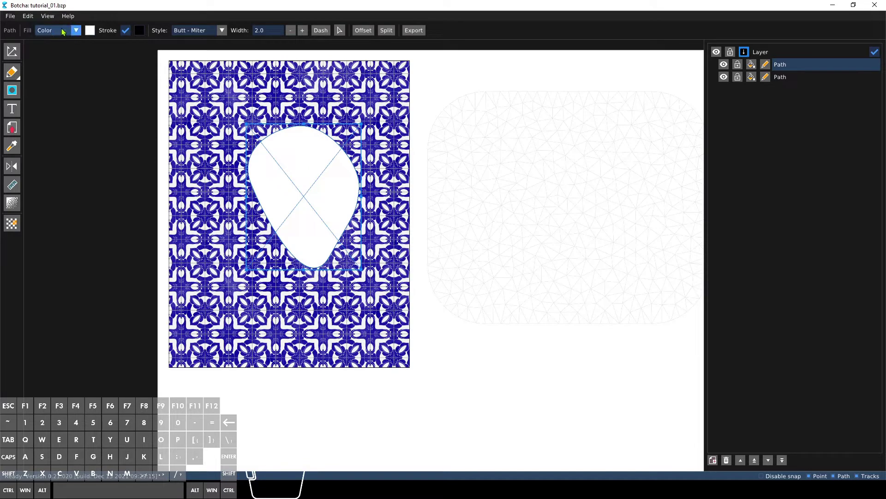
click(125, 31)
click(492, 213)
scroll(293, 148, up, 3)
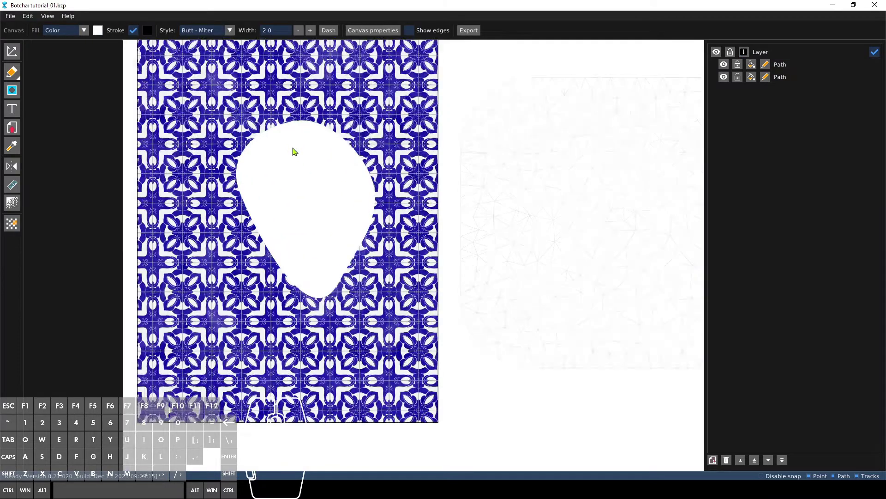
scroll(262, 140, up, 1)
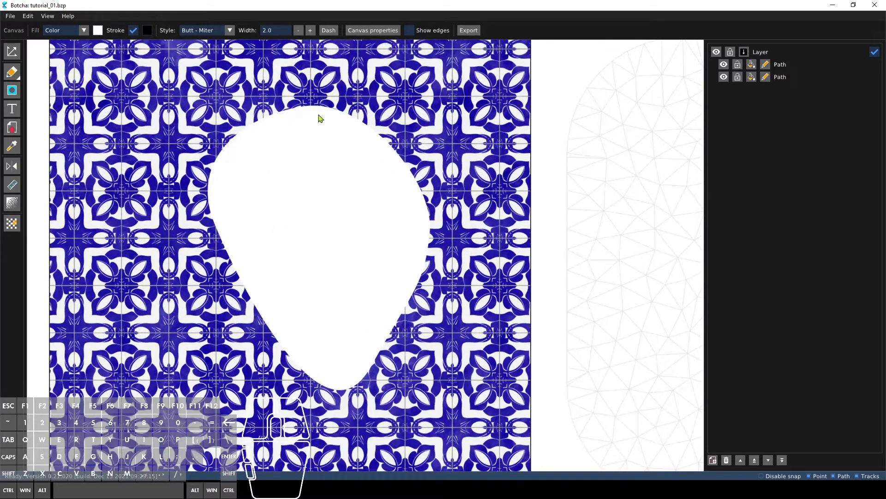
scroll(318, 115, up, 1)
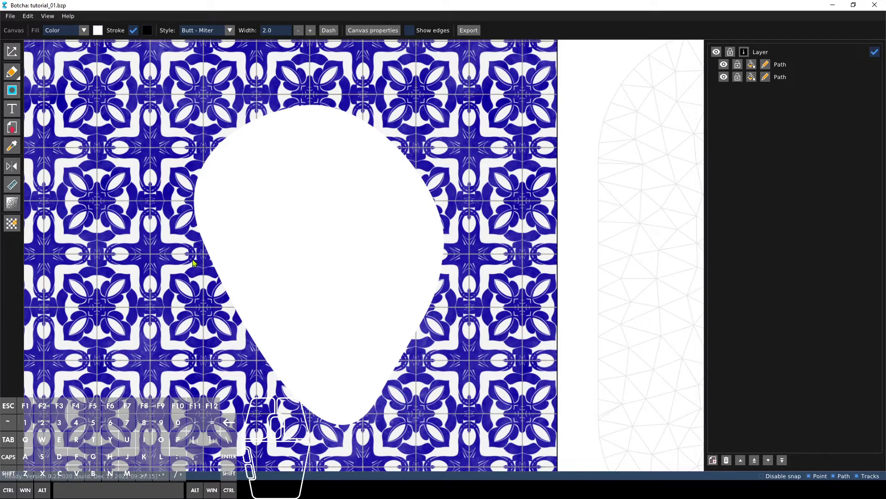
Return to the loft's 3D view and examine how the white shape combines with the tile relief and reflections.
click(12, 51)
right_drag(447, 167, 448, 205)
scroll(446, 251, up, 3)
scroll(413, 224, down, 4)
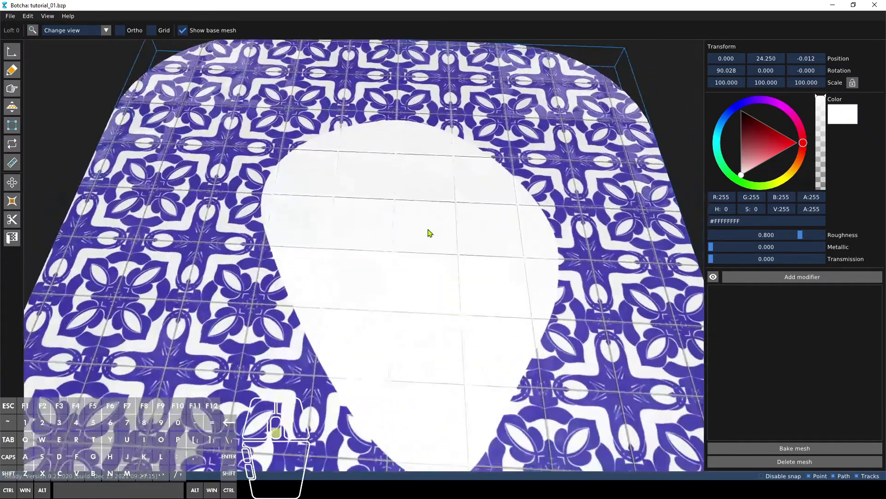
scroll(429, 231, down, 2)
right_drag(436, 250, 420, 206)
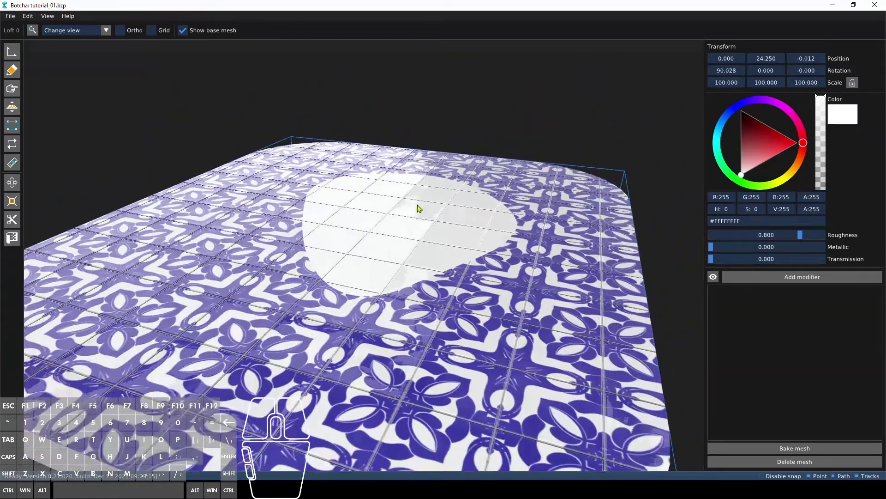
scroll(405, 222, up, 3)
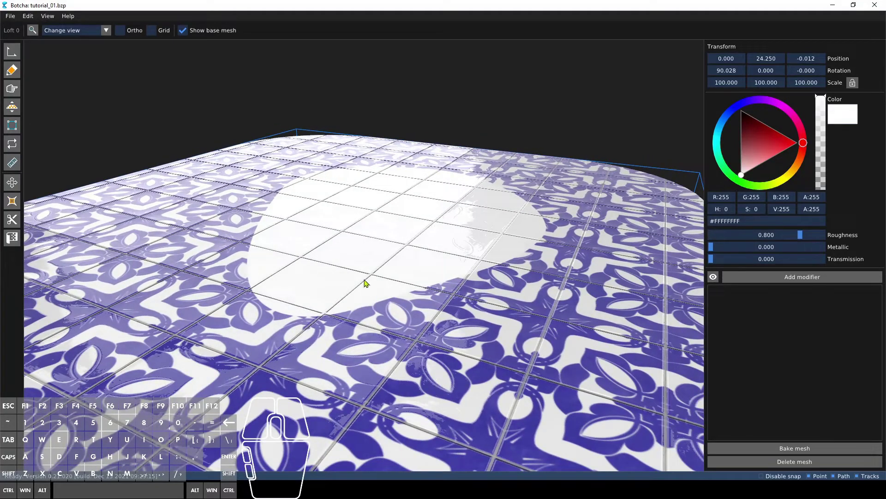
mouse_move(366, 283)
right_down()
mouse_move(313, 269)
mouse_move(381, 303)
mouse_move(389, 300)
mouse_move(379, 273)
right_up()
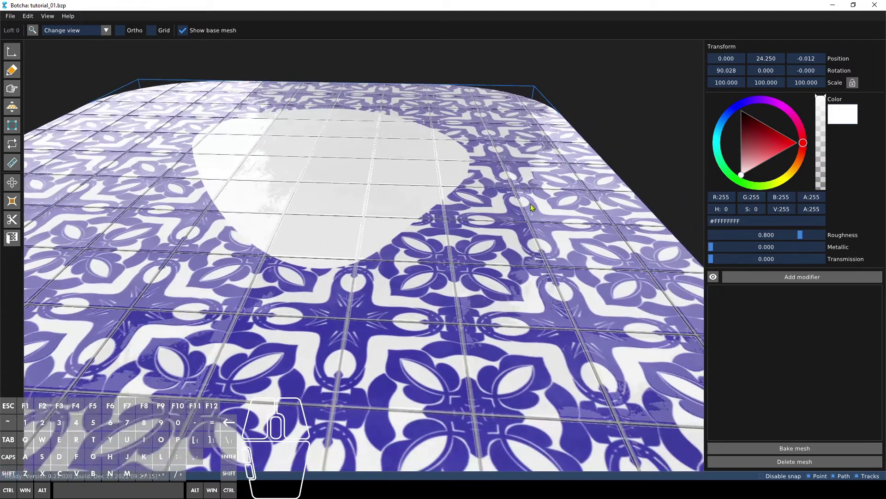
right_drag(471, 202, 473, 210)
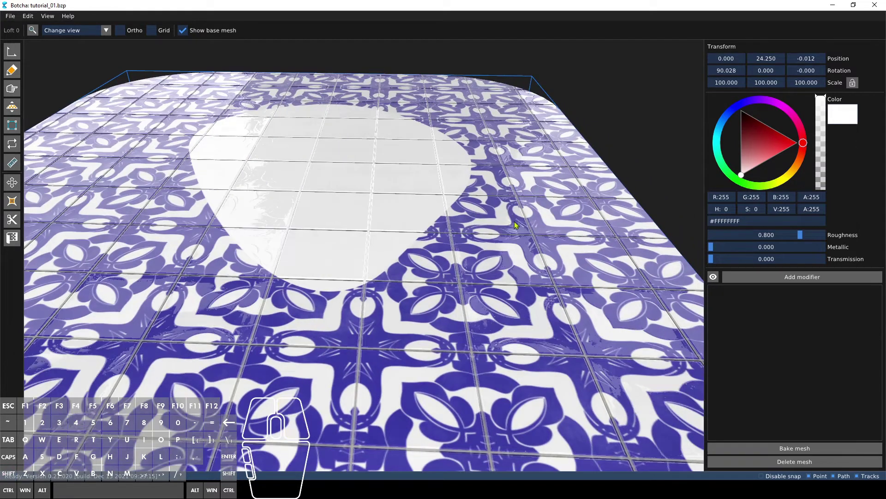
right_drag(422, 224, 489, 293)
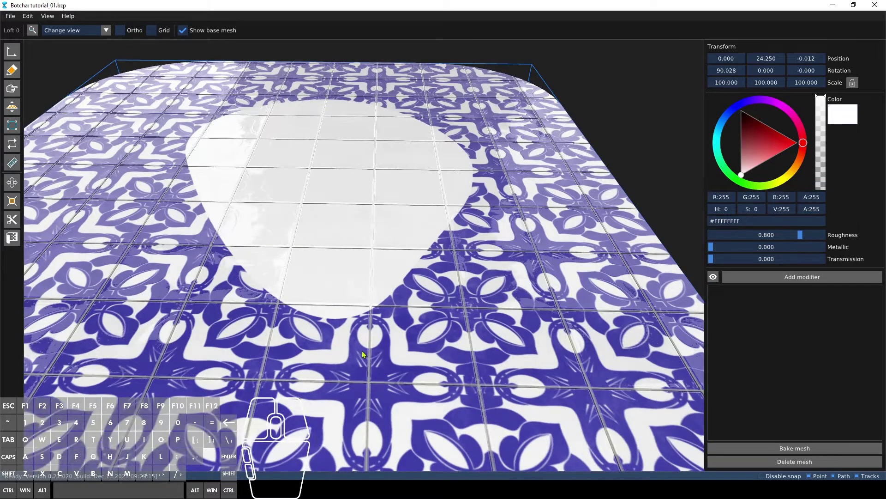
right_drag(347, 288, 406, 285)
scroll(345, 119, up, 5)
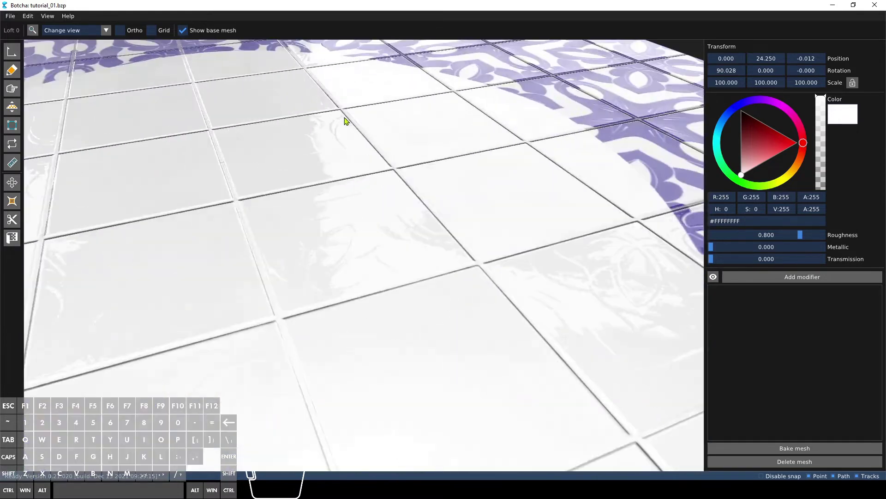
right_drag(333, 137, 311, 115)
scroll(331, 140, down, 5)
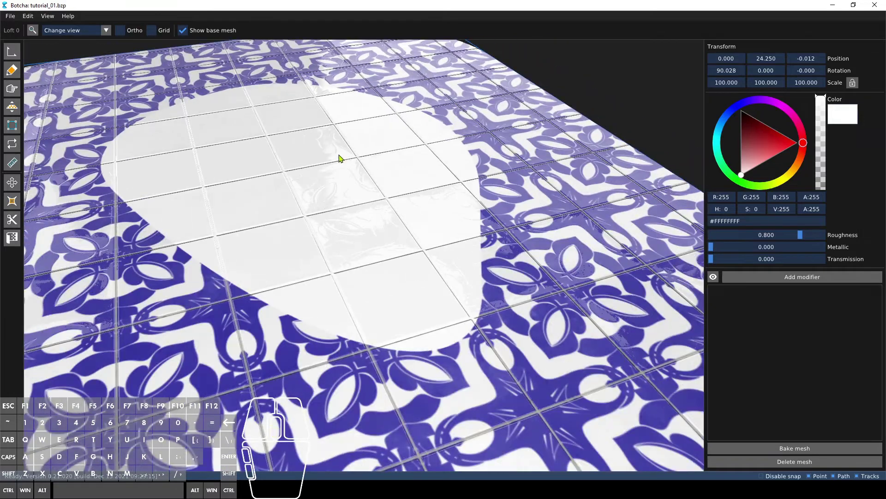
scroll(369, 181, up, 2)
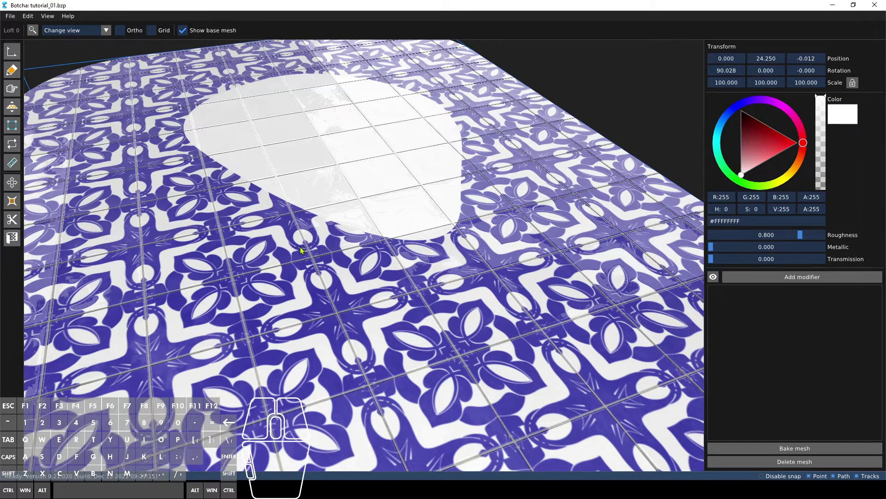
middle_drag(300, 247, 286, 244)
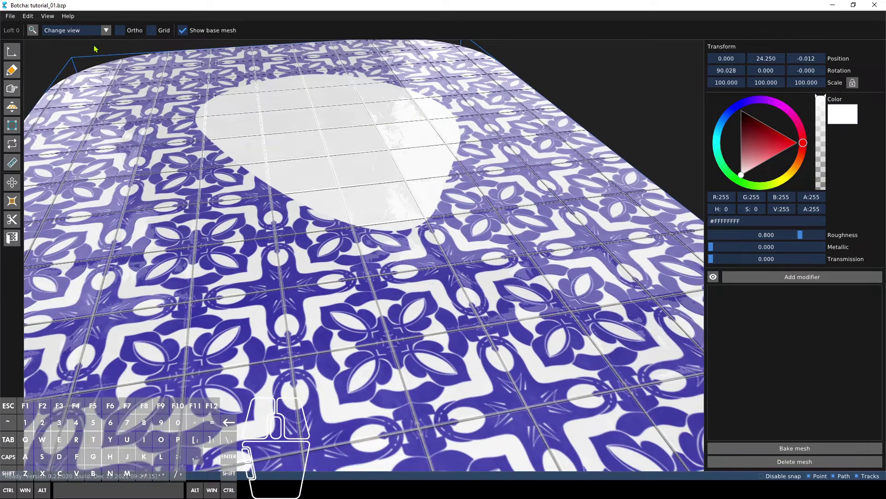
Open the material palette and select Material 1 to show its properties.
click(48, 15)
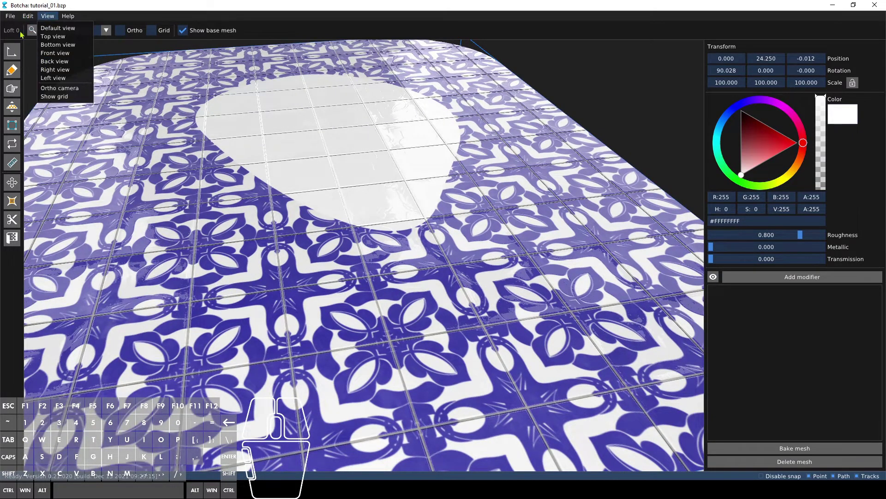
mouse_move(27, 16)
click(38, 73)
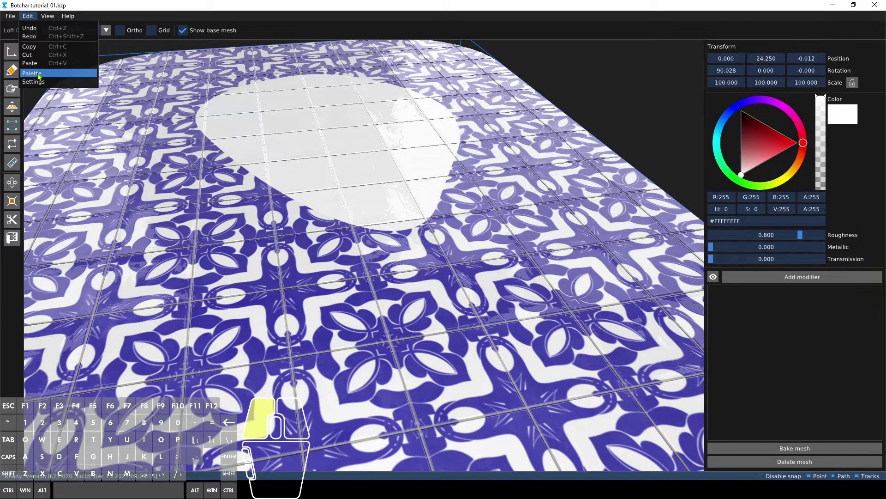
click(126, 86)
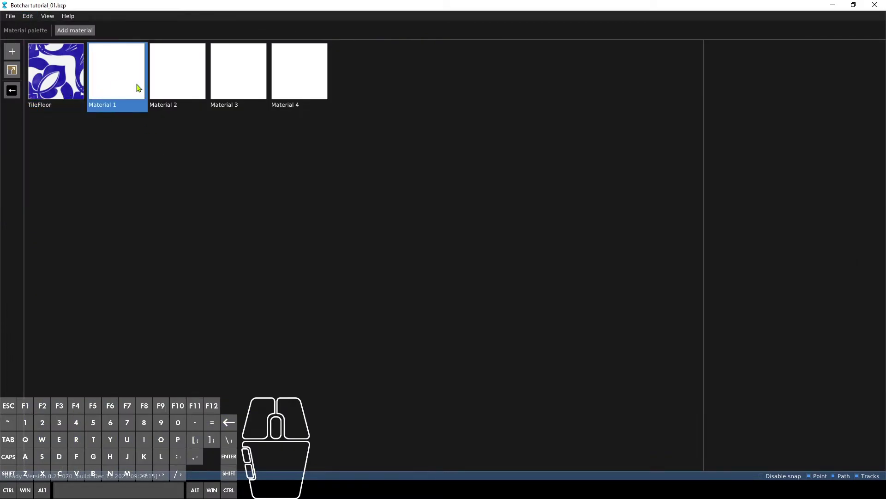
double_click(124, 84)
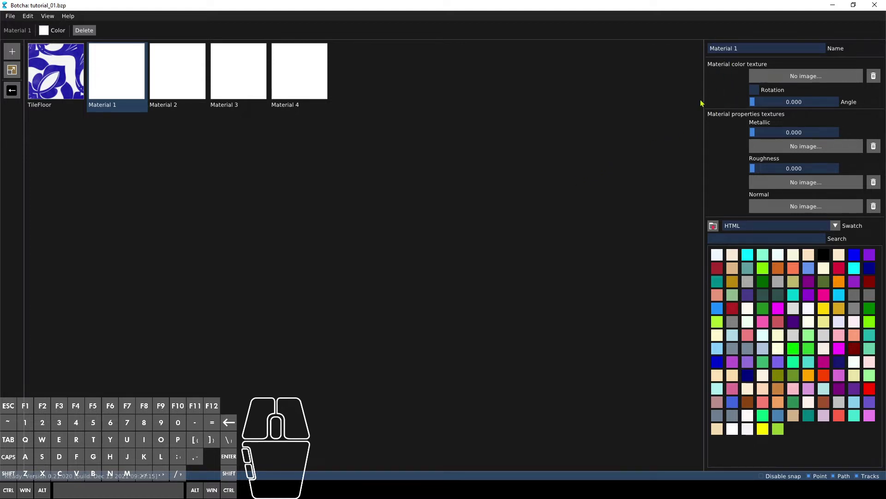
Load Paint002_1K_Roughness.jpg as the roughness texture of Material 1.
click(783, 183)
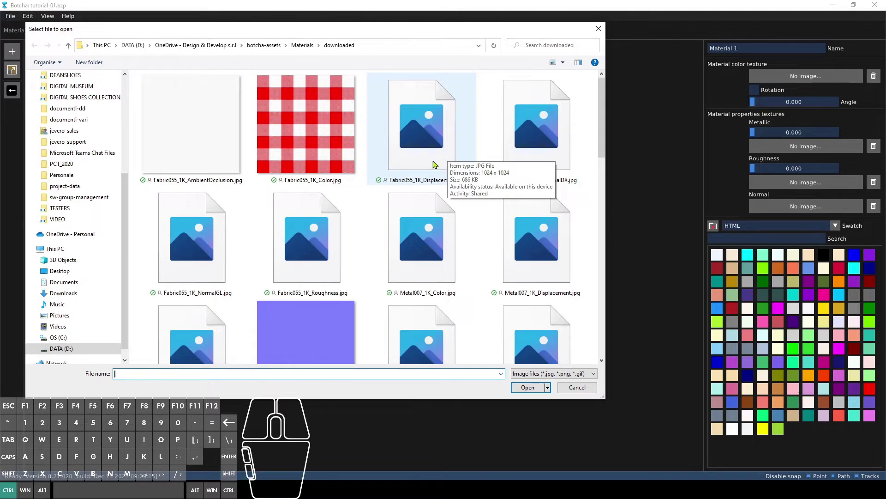
ctrl+scroll(446, 150, down, 2)
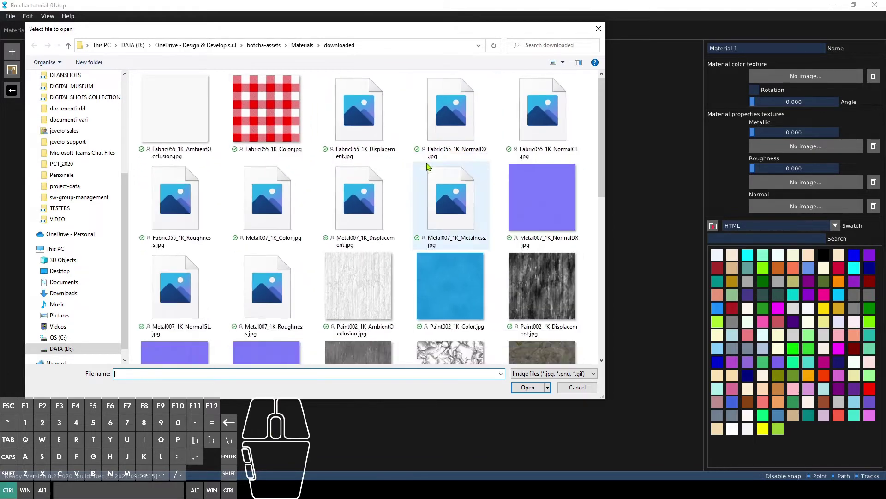
ctrl+scroll(429, 165, down, 1)
scroll(426, 165, down, 3)
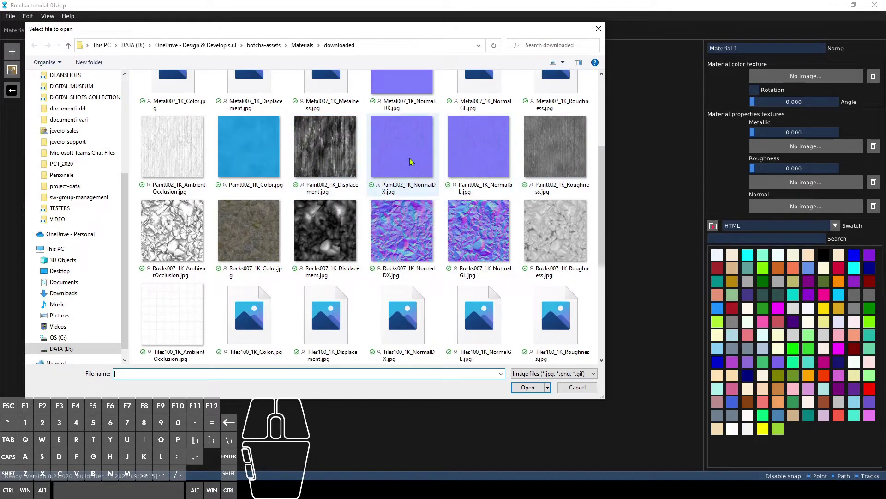
double_click(529, 167)
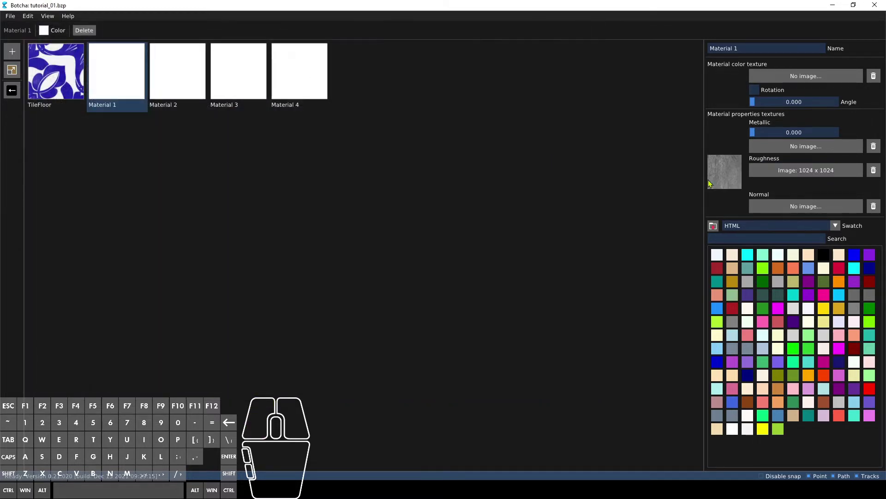
Load Paint002_1K_NormalGL.jpg as the normal texture of Material 1.
click(824, 206)
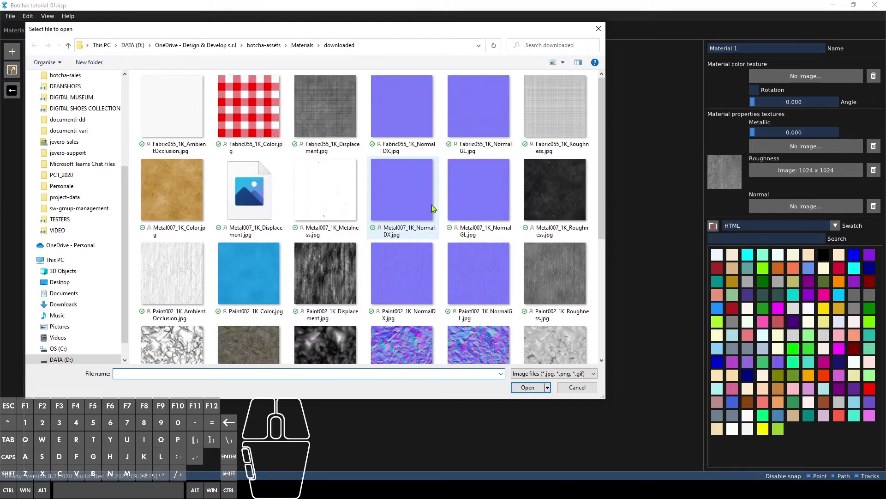
double_click(466, 276)
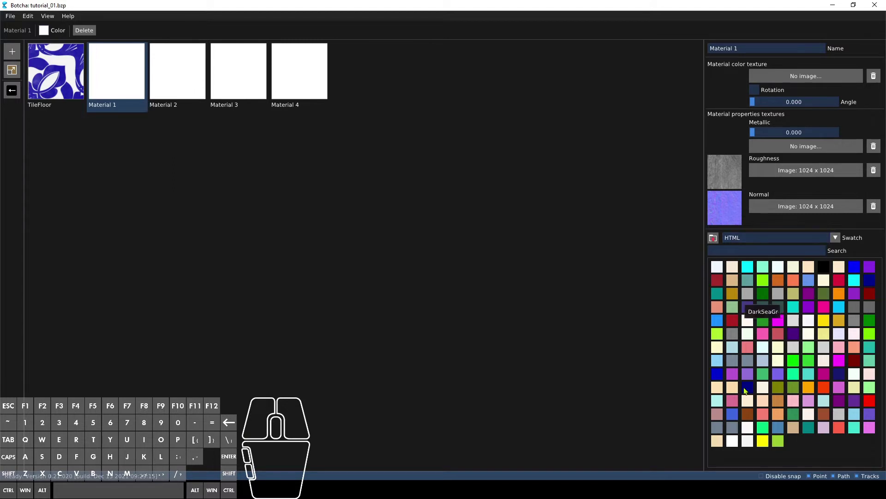
Import the color swatch file test_pantone.ase from the asset swatches folder and make test_pantone the active swatch.
click(836, 238)
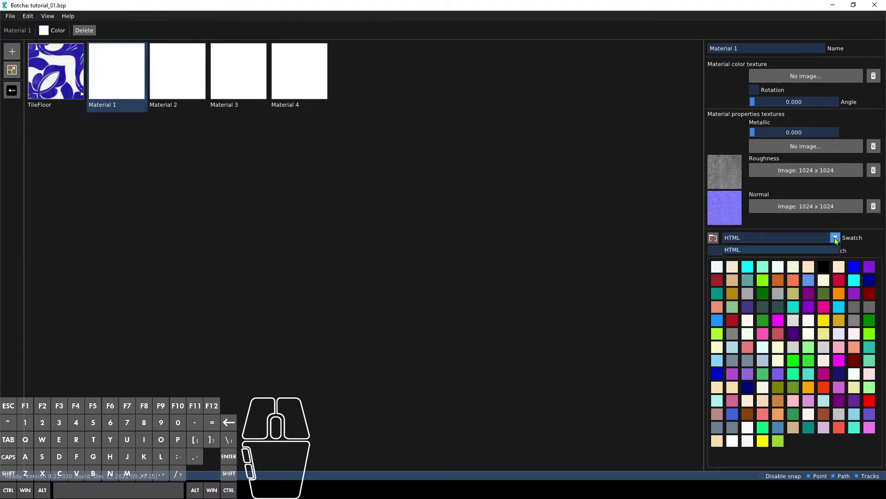
click(835, 238)
click(712, 239)
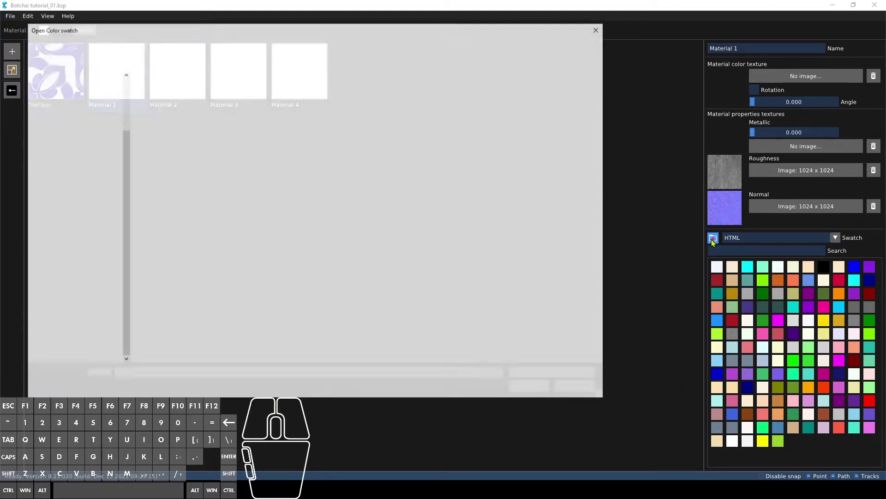
click(154, 108)
double_click(154, 109)
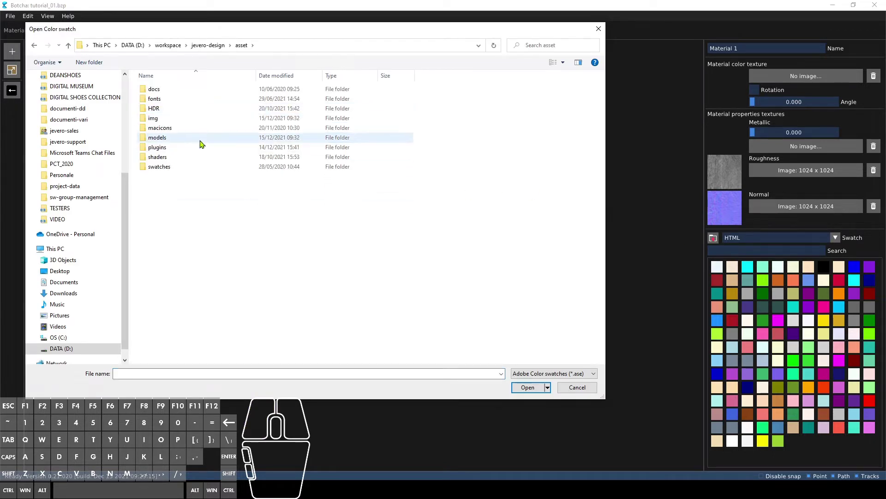
double_click(159, 166)
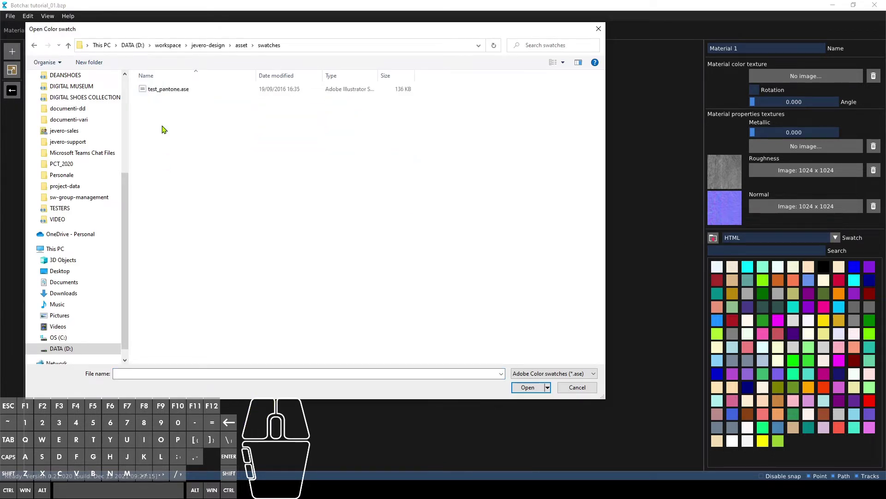
double_click(164, 89)
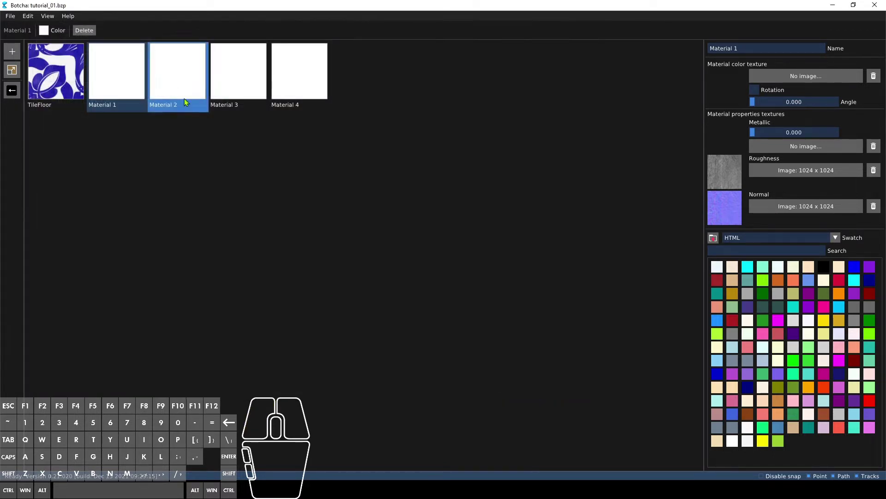
click(786, 238)
click(807, 257)
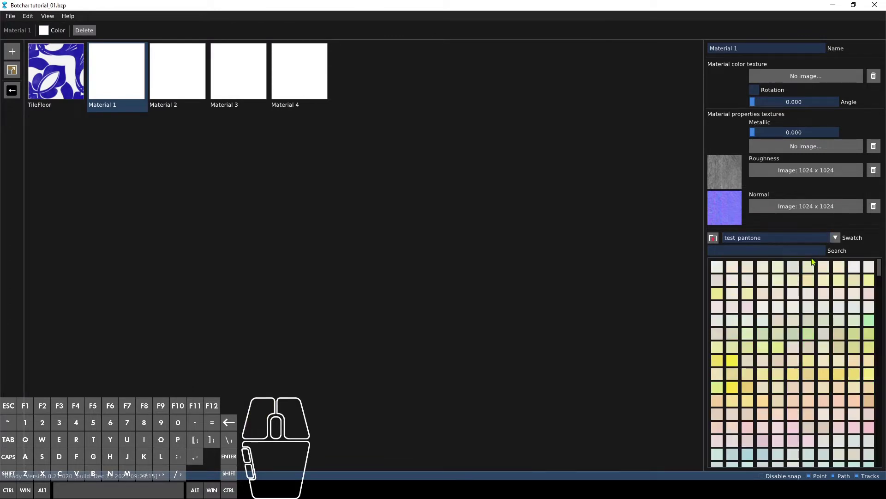
Filter the test_pantone colors by 15 and assign a turquoise green one to Material 1.
scroll(836, 303, down, 10)
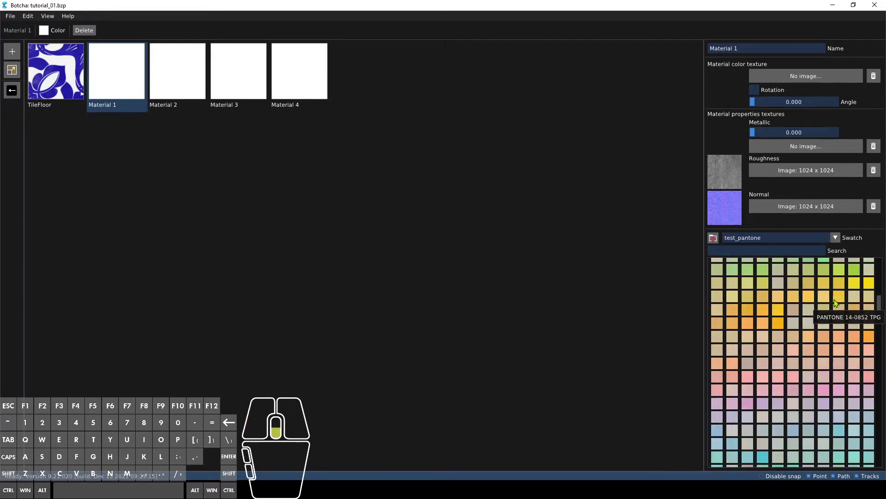
scroll(834, 303, down, 5)
click(771, 250)
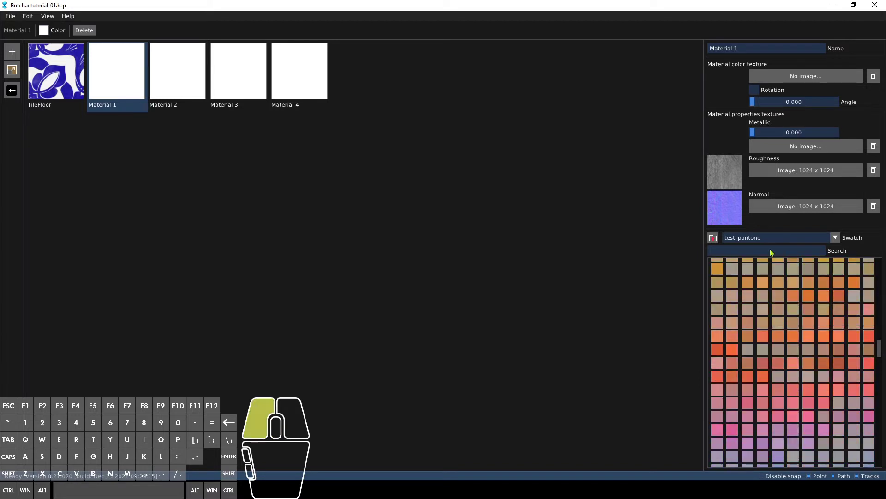
text(15)
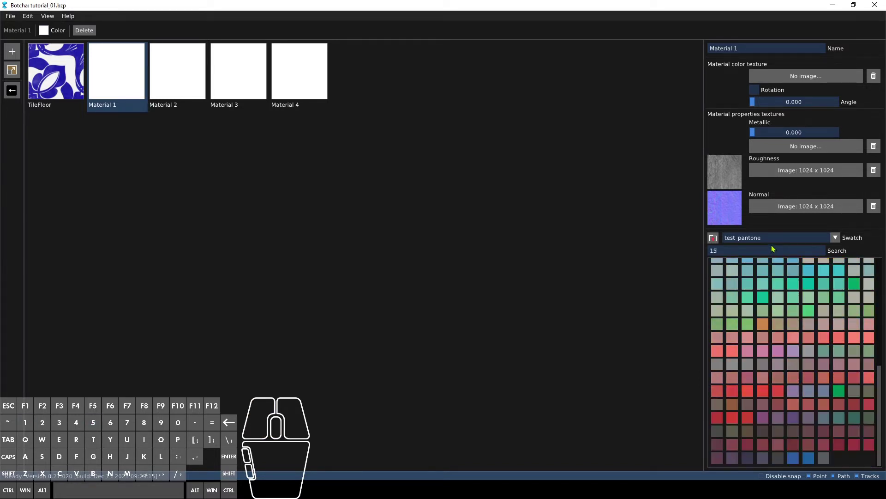
click(807, 286)
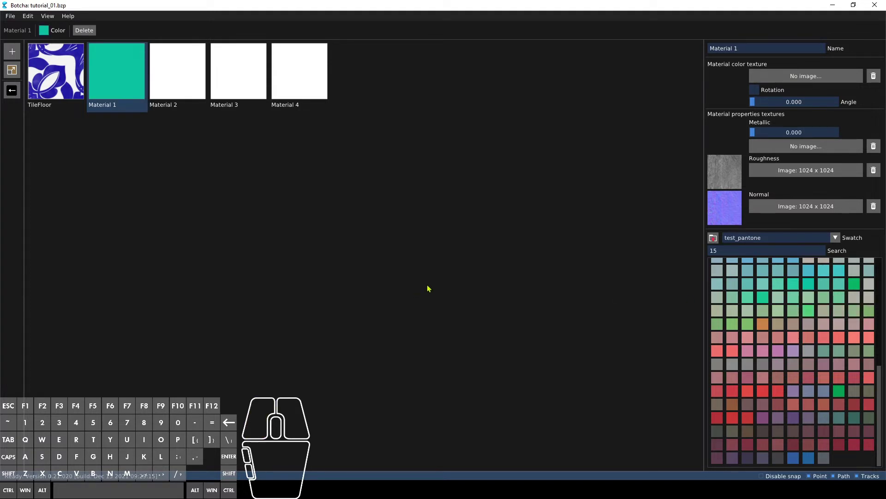
scroll(773, 337, down, 1)
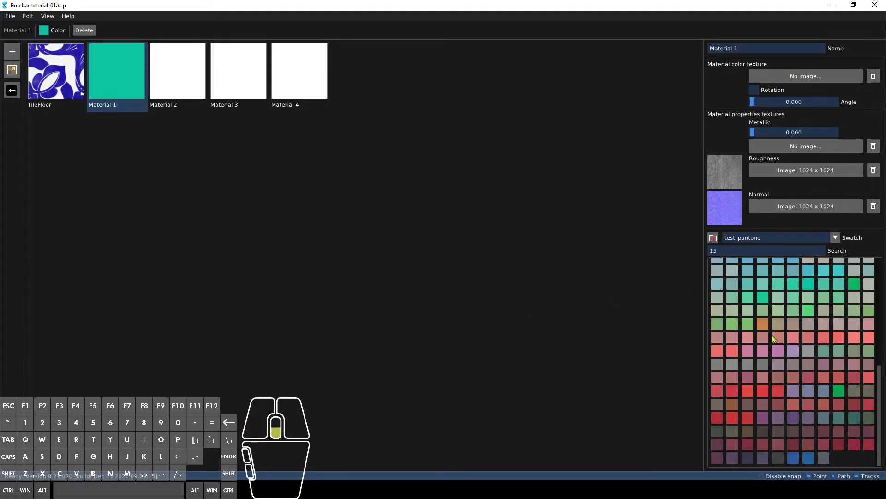
double_click(788, 239)
scroll(754, 381, up, 5)
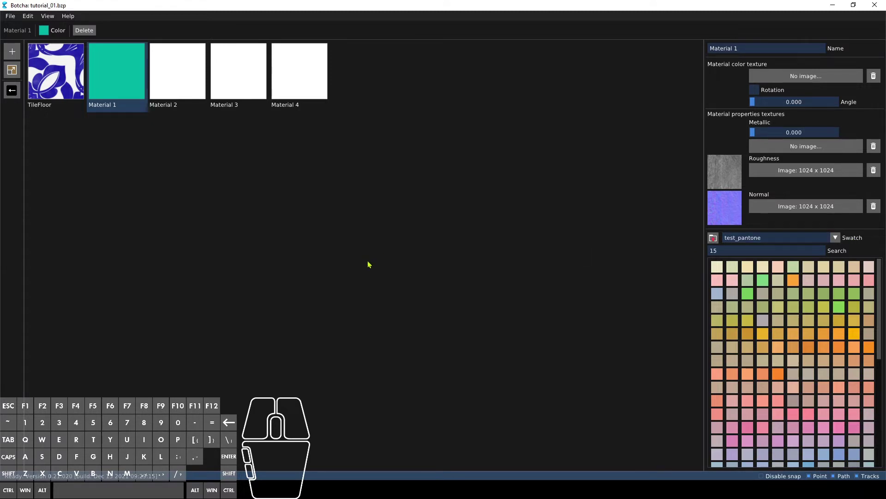
Return from the material palette to the loft and open its texture canvas.
click(12, 91)
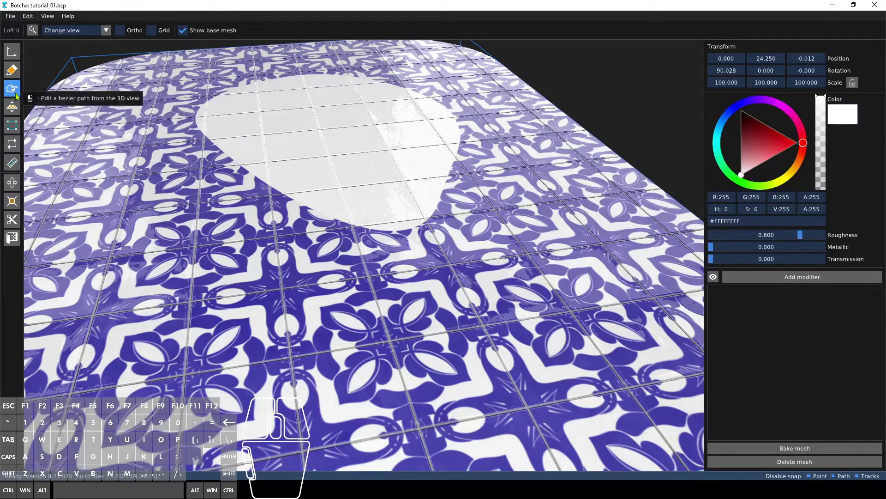
right_drag(388, 217, 368, 226)
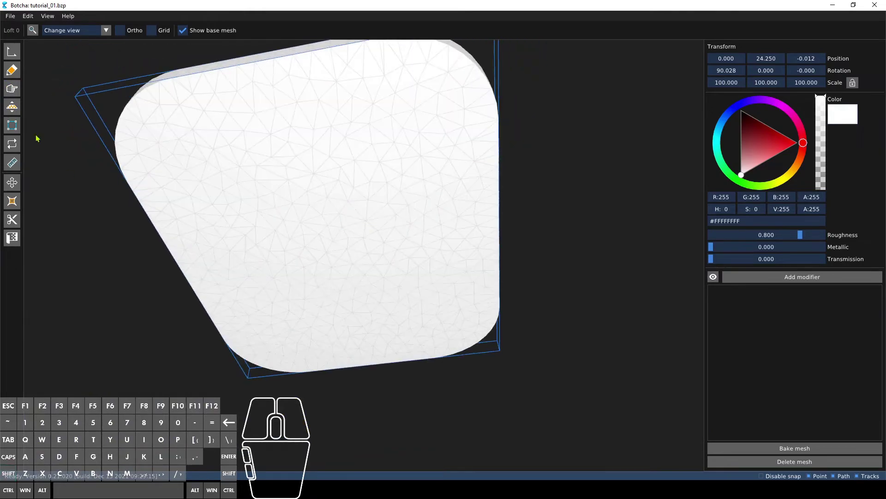
click(17, 51)
scroll(370, 236, down, 5)
shift+right_drag(370, 236, 273, 194)
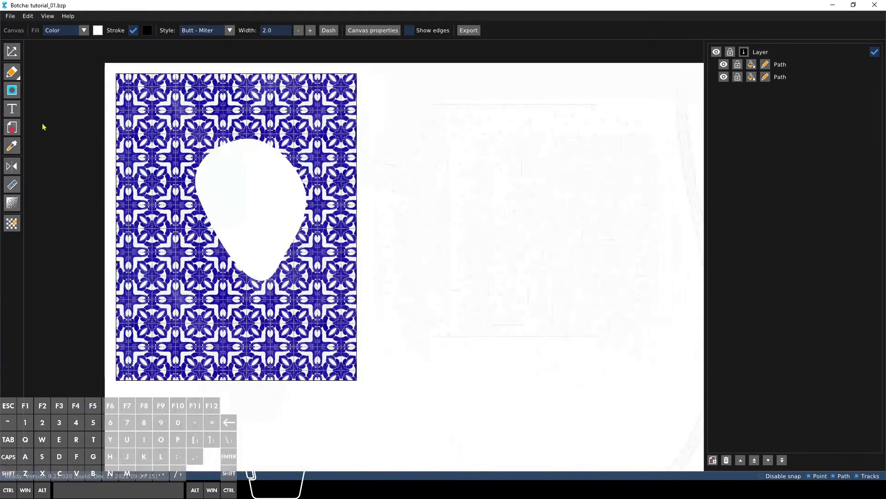
Draw a rectangle of about 1605 by 1497.5 on the canvas, covering the rounded mesh outline beside the tiled rectangle.
click(12, 90)
shift+right_drag(461, 192, 384, 156)
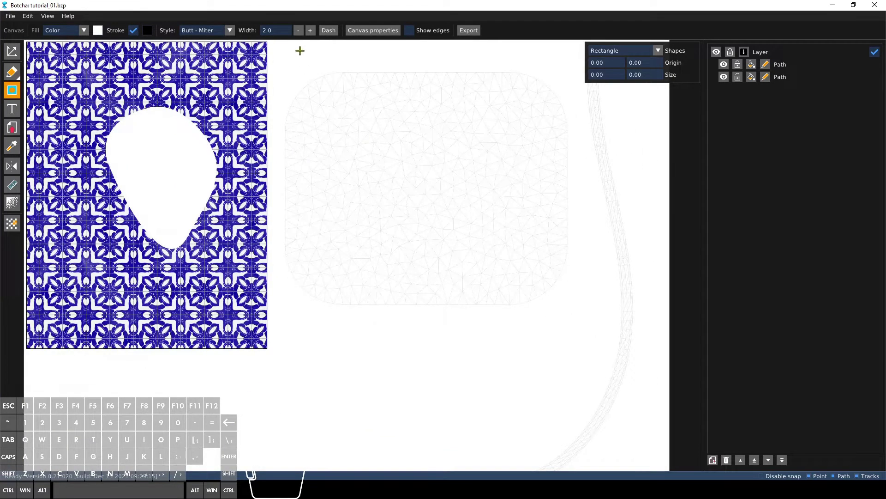
drag(278, 53, 574, 329)
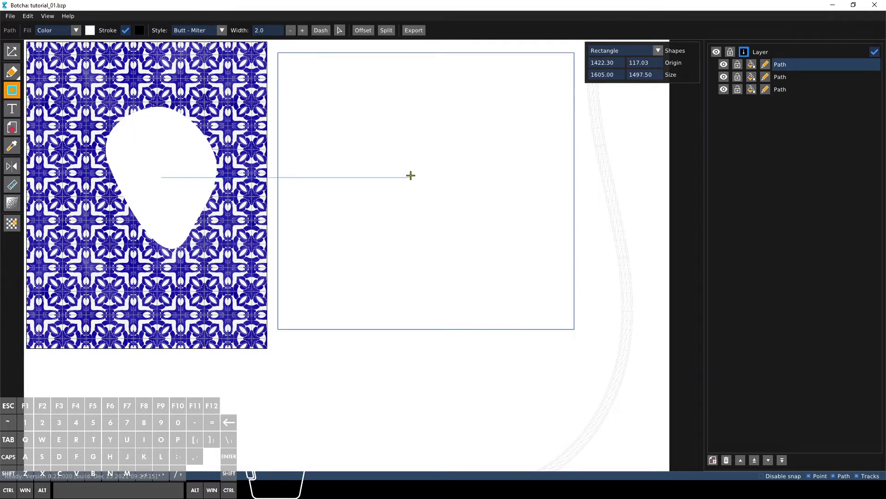
key(Escape)
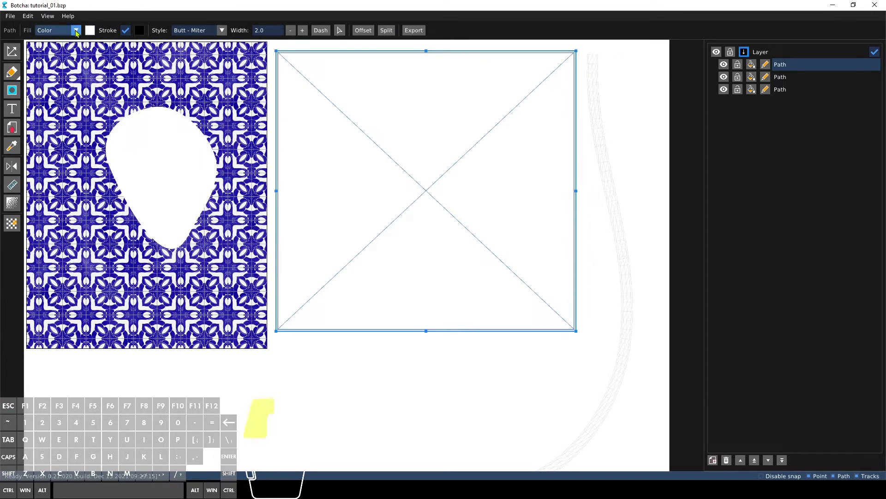
Fill the new rectangle with the turquoise green Material 1 and deselect it.
click(56, 30)
click(51, 51)
click(92, 31)
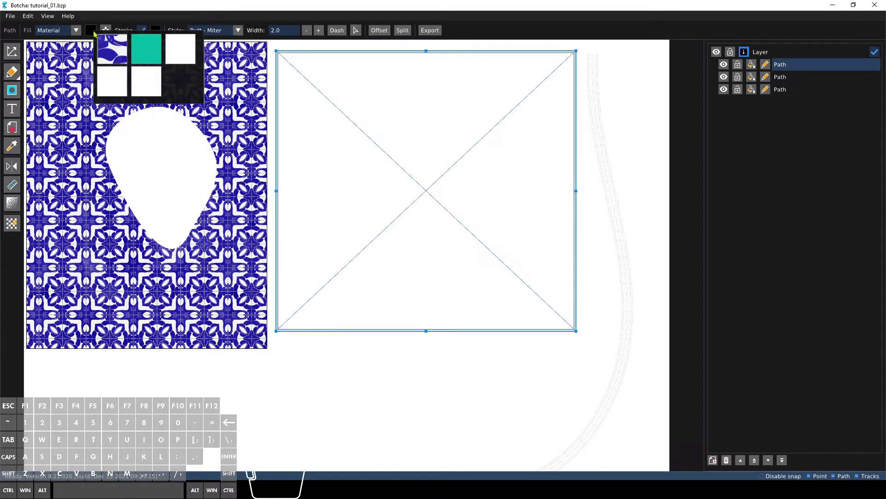
click(152, 46)
click(375, 424)
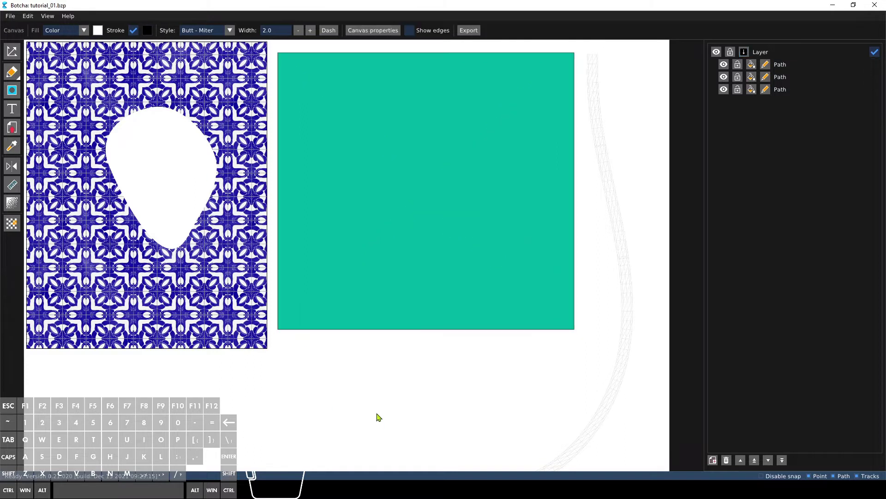
click(428, 251)
click(390, 441)
Return to the loft's 3D view and examine the relief and reflections of the green paint on its underside.
click(13, 52)
middle_drag(325, 264, 365, 236)
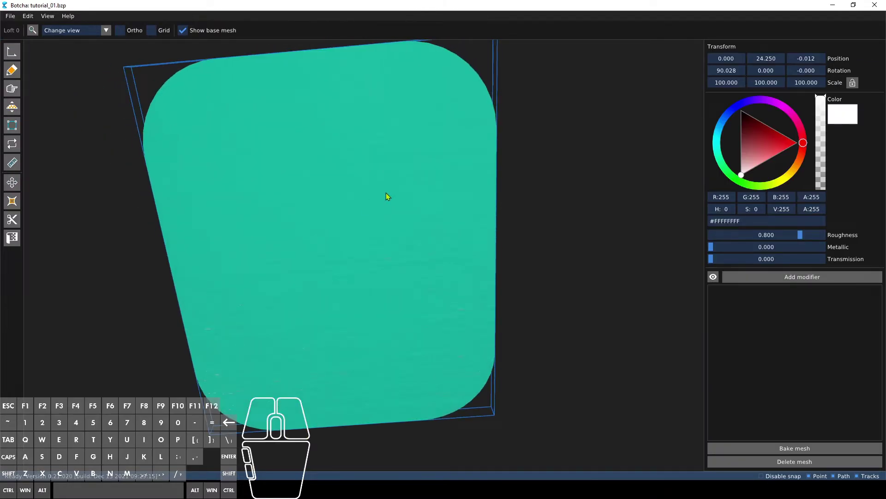
right_drag(386, 193, 351, 252)
scroll(363, 224, up, 2)
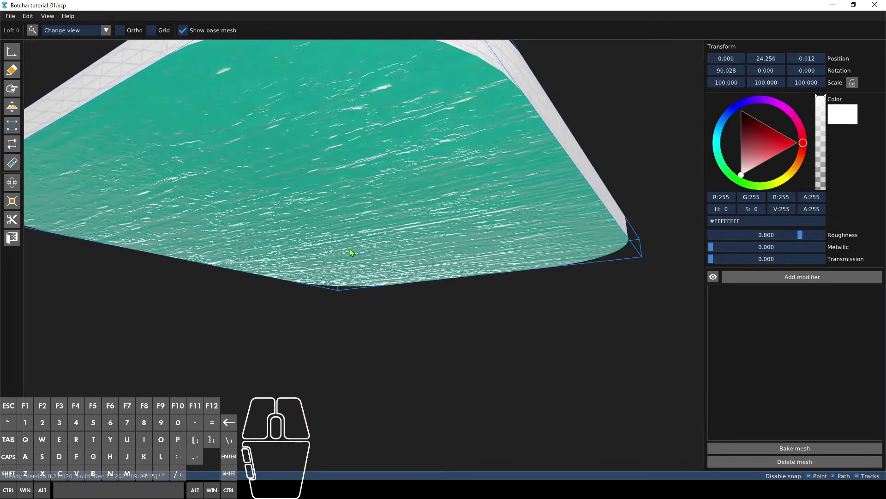
right_drag(401, 266, 403, 260)
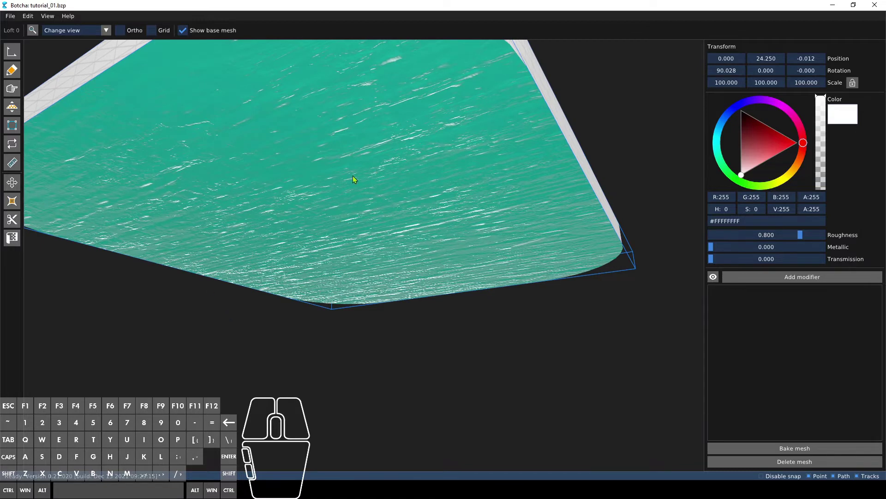
Change Material 1's color to a light orange from test_pantone in the palette and return to the loft.
click(29, 19)
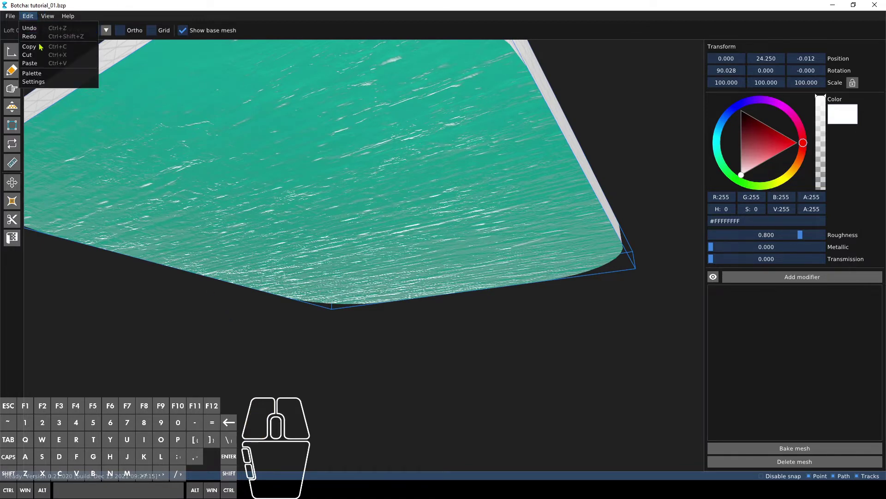
click(31, 73)
click(143, 69)
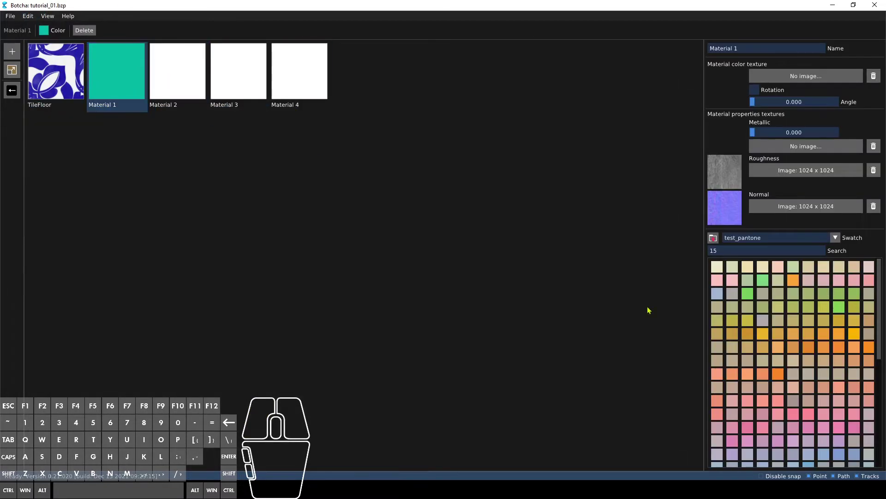
click(792, 280)
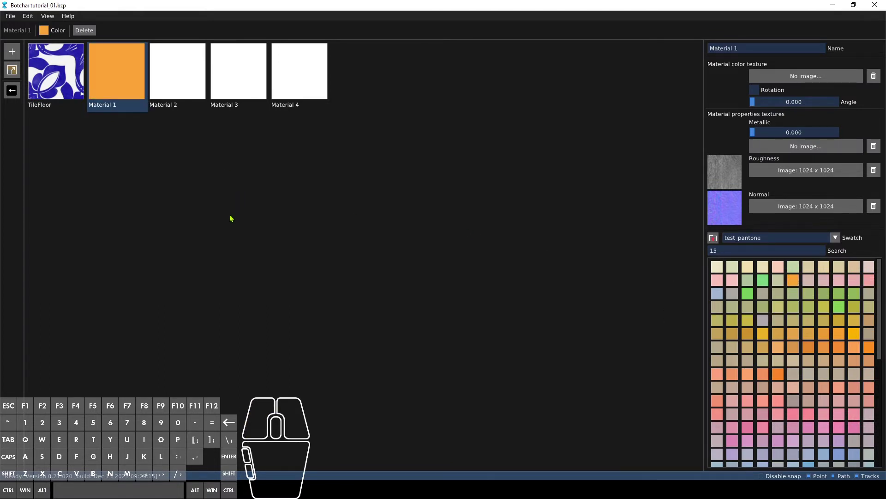
click(12, 91)
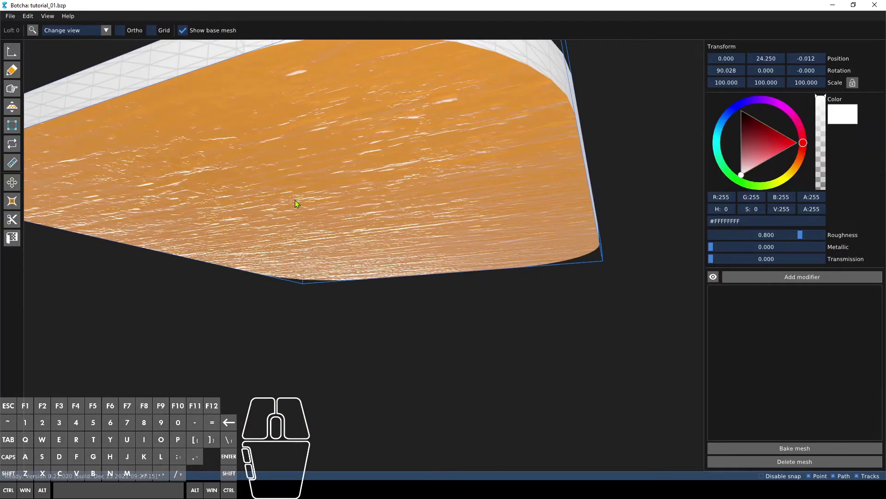
Examine how light reflects on the orange painted underside of the loft at different angles.
right_drag(296, 203, 350, 231)
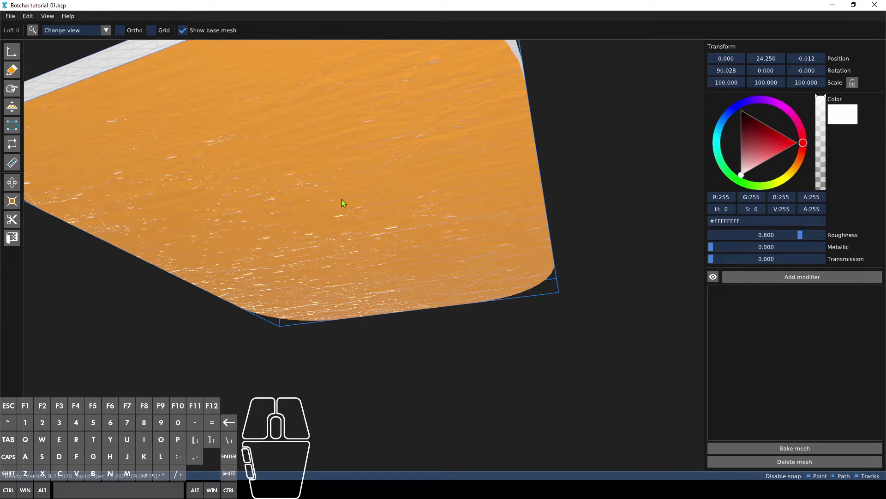
right_drag(386, 198, 467, 183)
scroll(460, 207, down, 3)
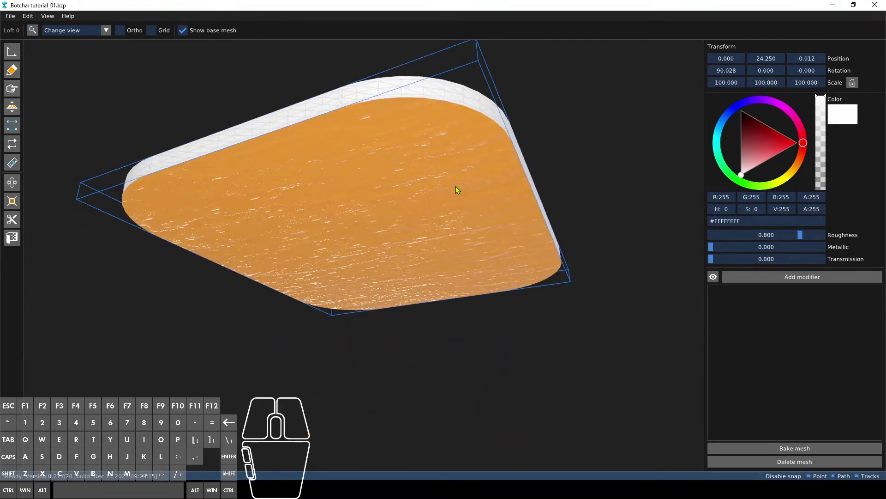
Inspect the loft's tiled top face and its white shape from several angles.
right_drag(456, 187, 462, 241)
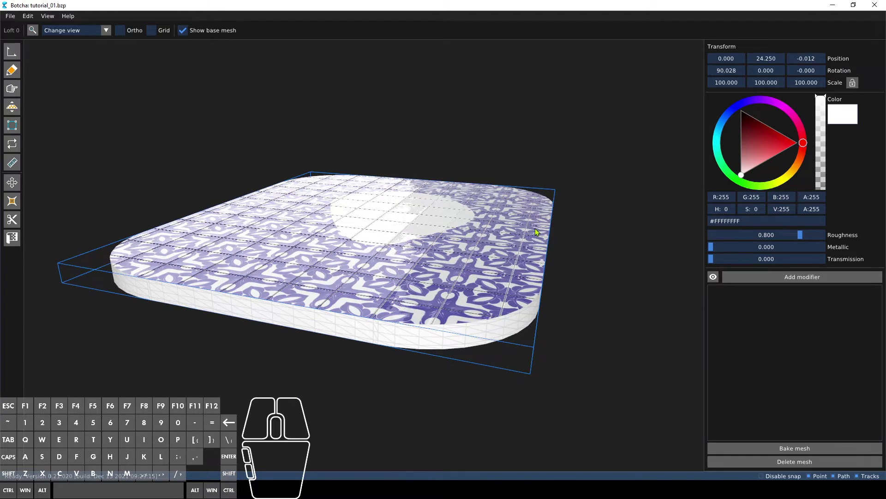
right_drag(501, 242, 455, 257)
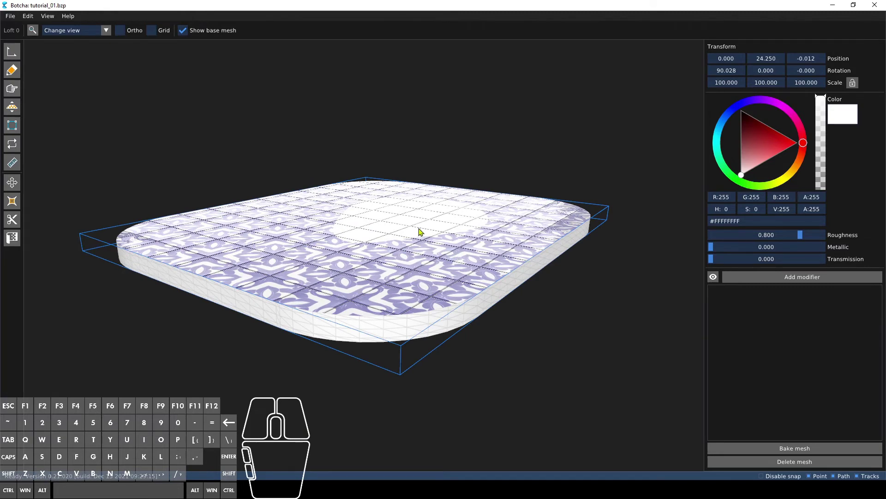
right_drag(420, 232, 451, 225)
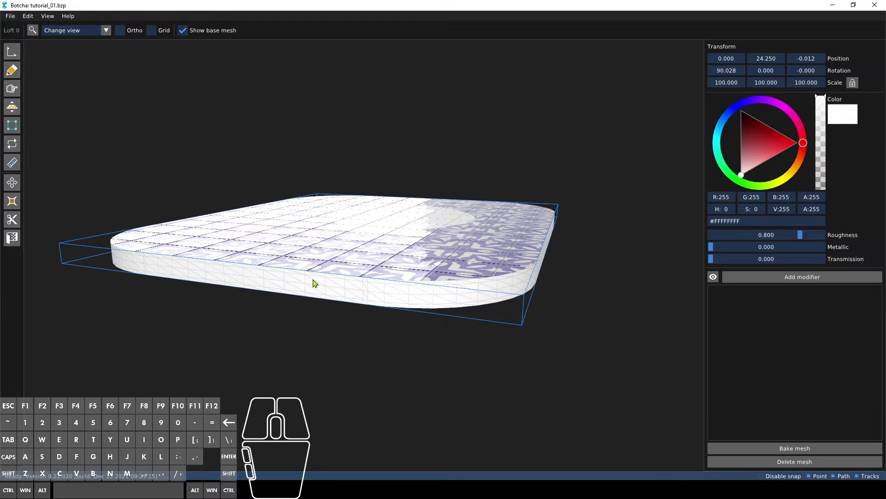
right_drag(294, 133, 318, 160)
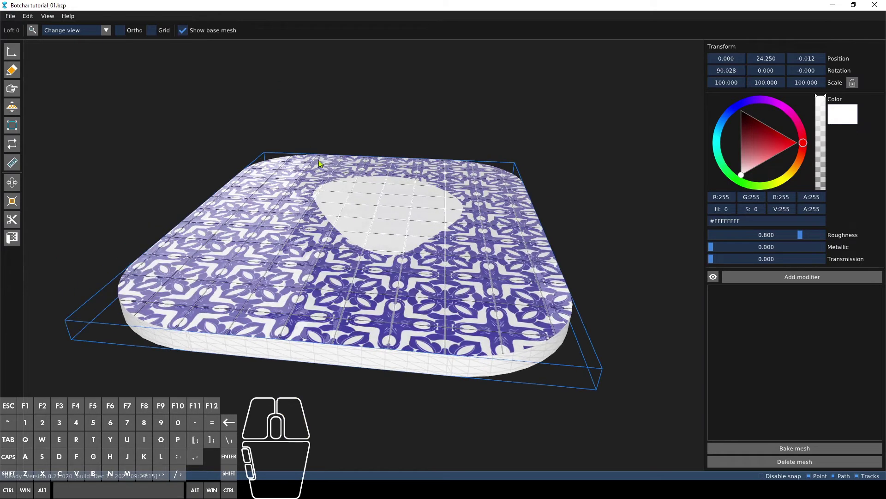
In the material palette, load Fabric055_1K_Color.jpg as the color texture of Material 2.
click(28, 15)
click(45, 78)
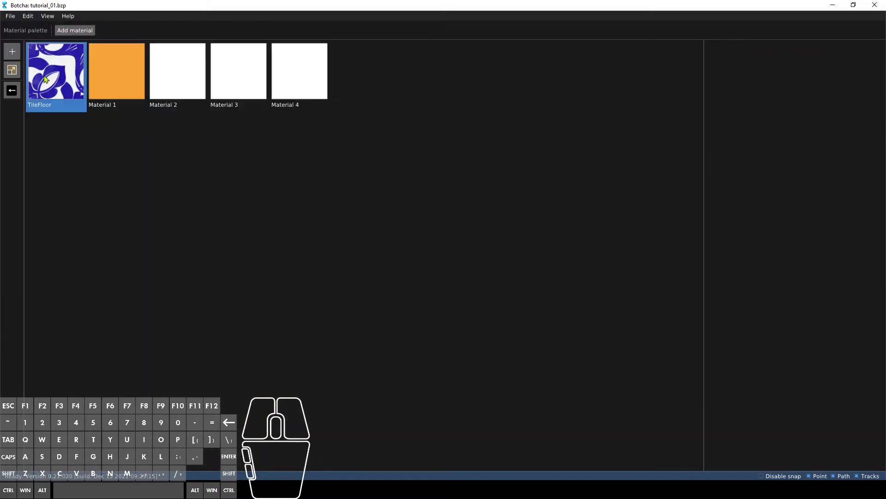
click(114, 82)
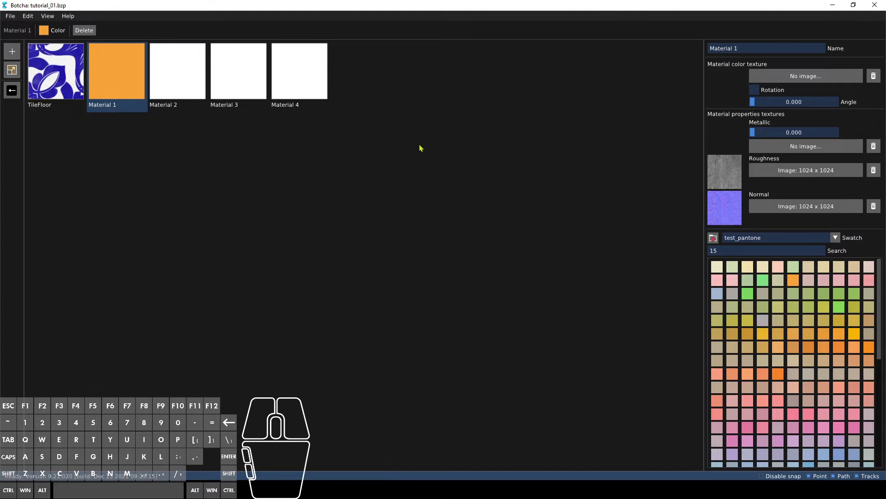
click(196, 72)
click(196, 73)
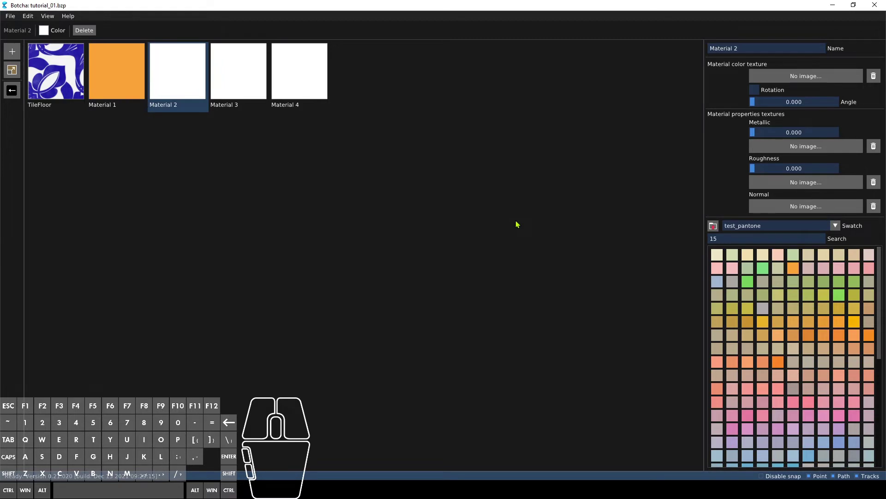
click(797, 77)
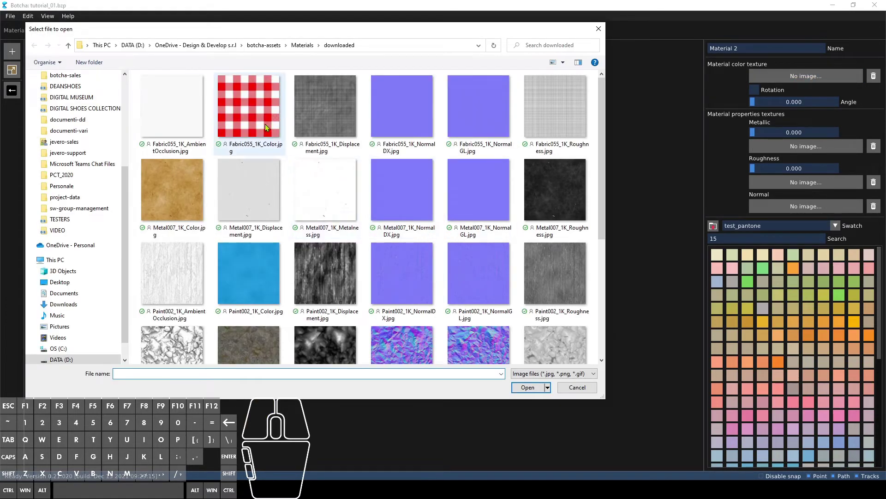
scroll(287, 145, down, 3)
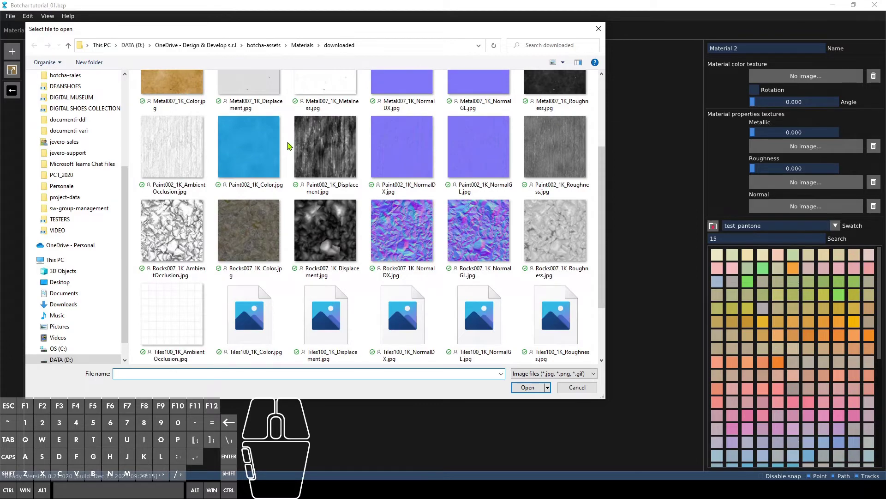
scroll(288, 146, down, 4)
scroll(290, 146, up, 7)
click(263, 119)
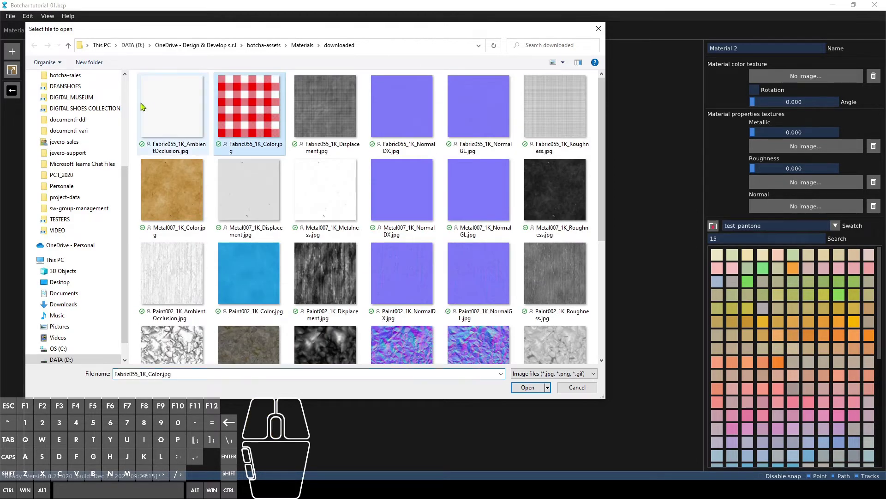
click(529, 388)
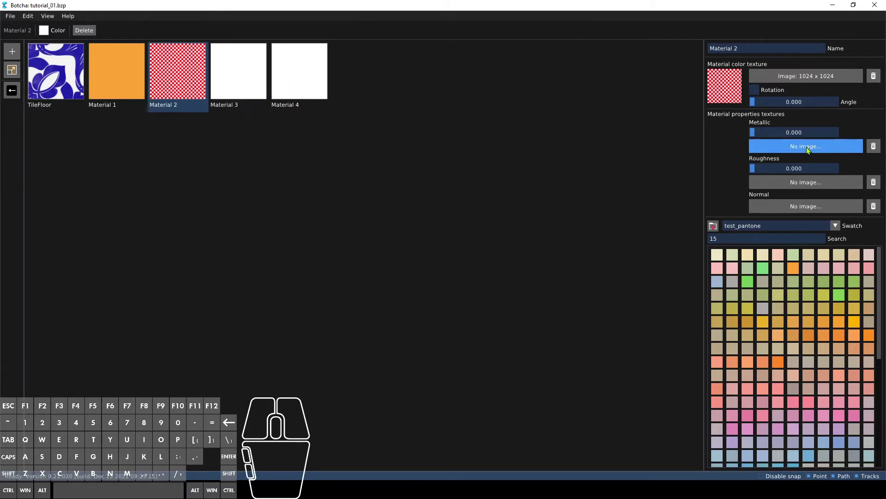
Give Material 2 the normal map Fabric055_1K_NormalDX.jpg and the roughness map Fabric055_1K_Roughness.jpg, leaving its metallic image empty.
click(803, 206)
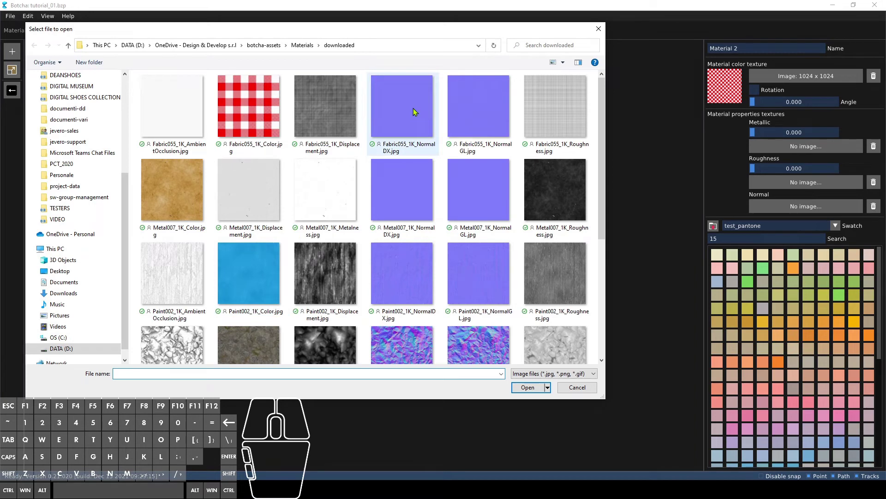
double_click(414, 111)
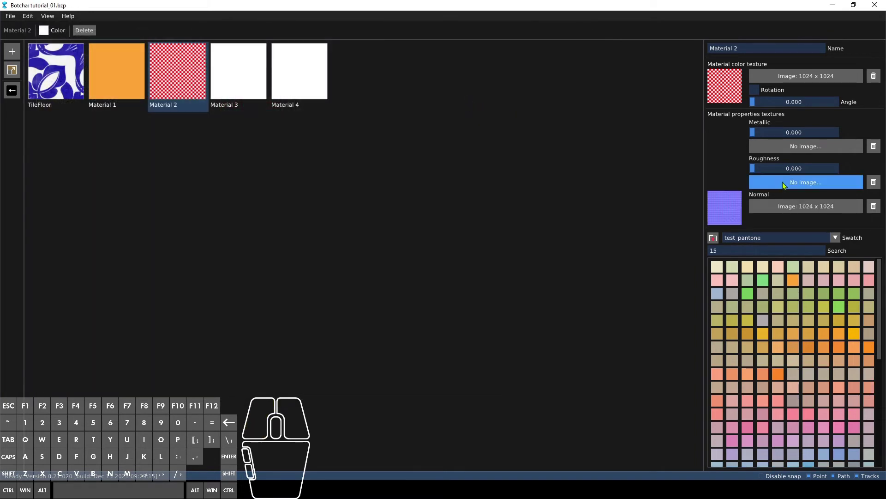
click(783, 186)
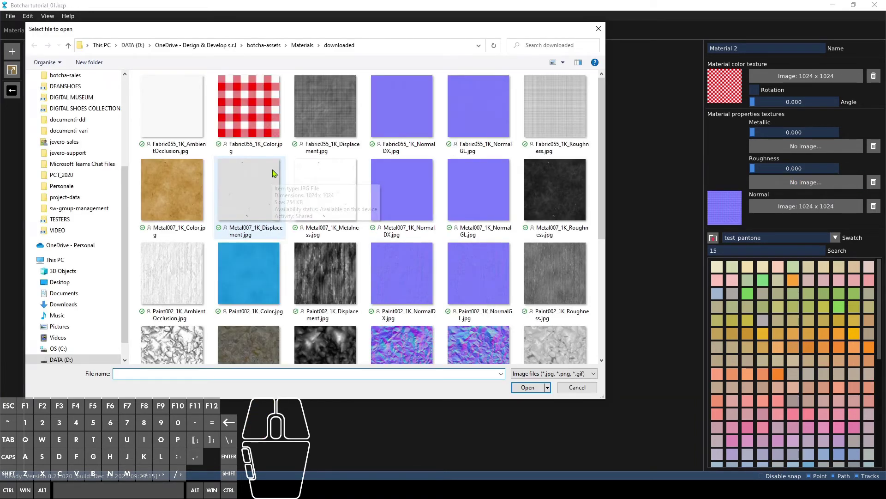
double_click(545, 123)
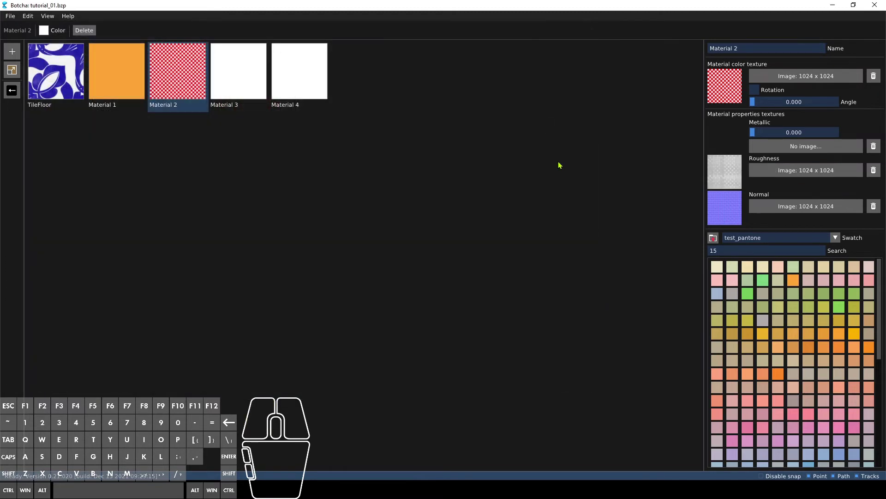
click(818, 150)
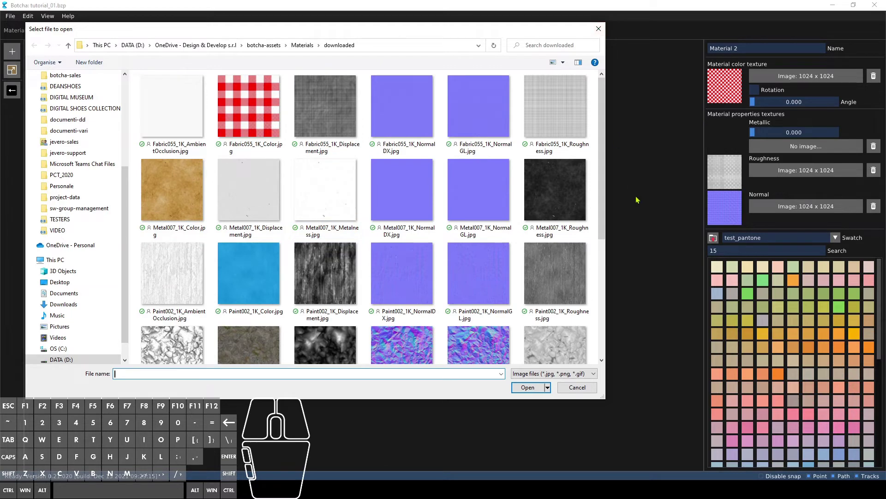
click(598, 29)
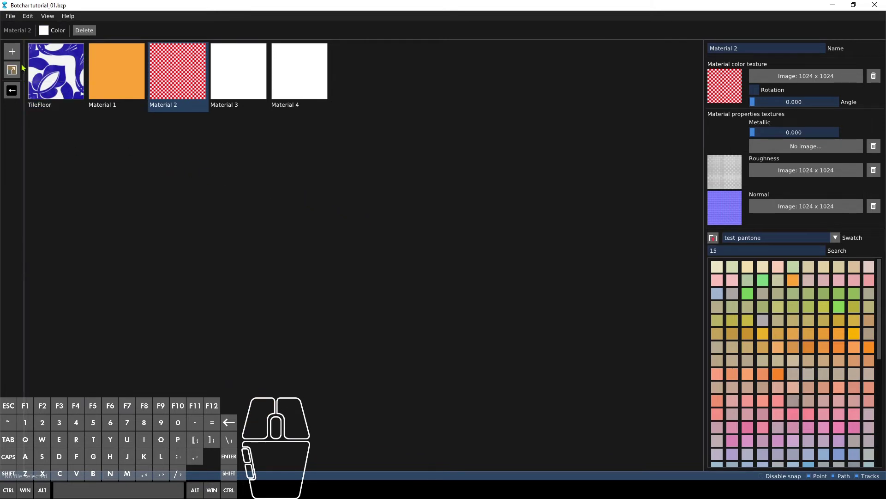
Return to the loft's 2D canvas and fill the tiled rectangle with the red checked Material 2.
click(16, 92)
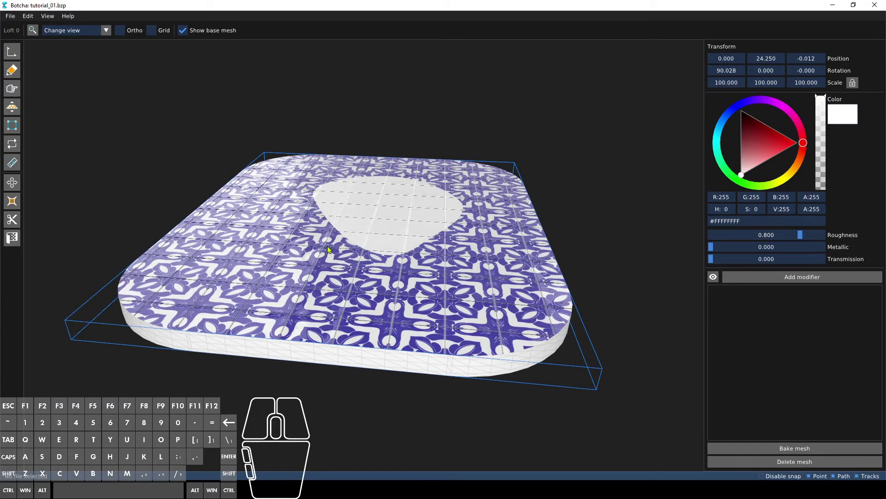
right_drag(327, 246, 273, 224)
click(11, 53)
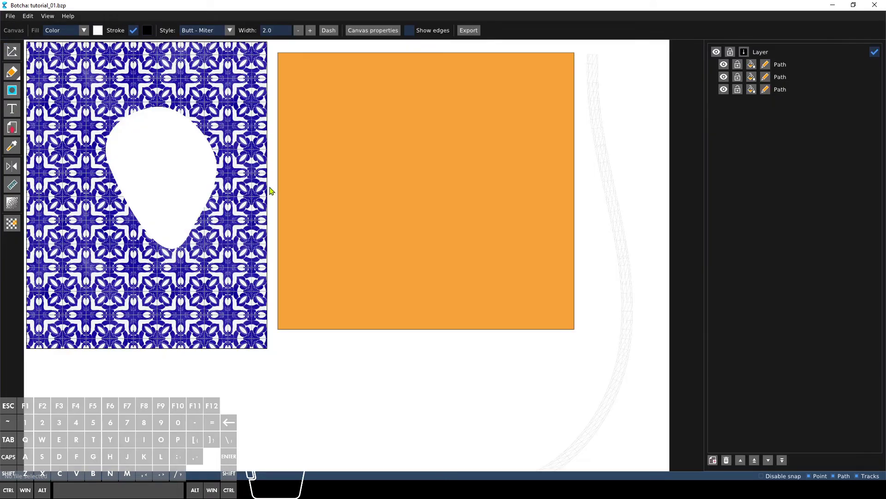
click(67, 49)
click(91, 32)
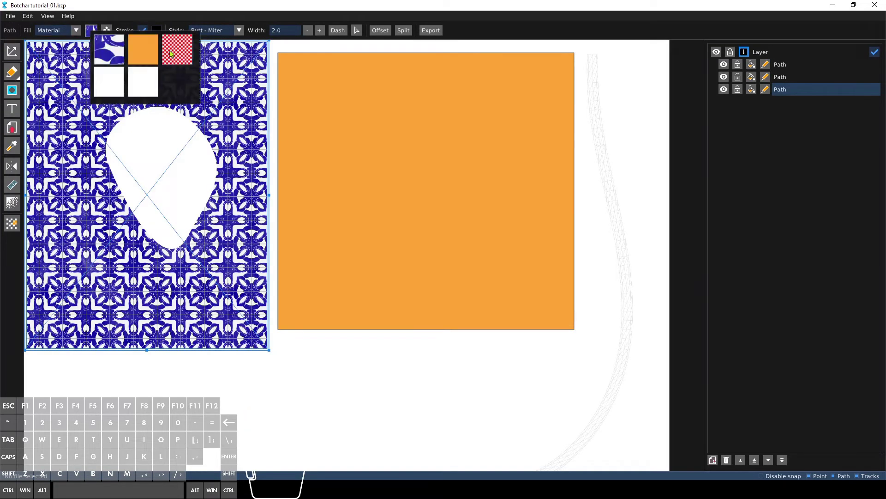
click(172, 49)
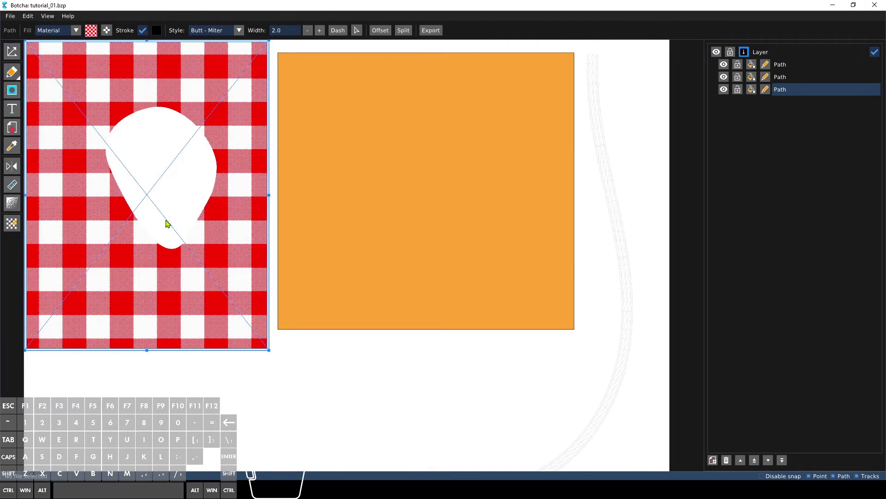
Switch to the 3D view and inspect the red checked fabric on the loft's top face.
click(12, 52)
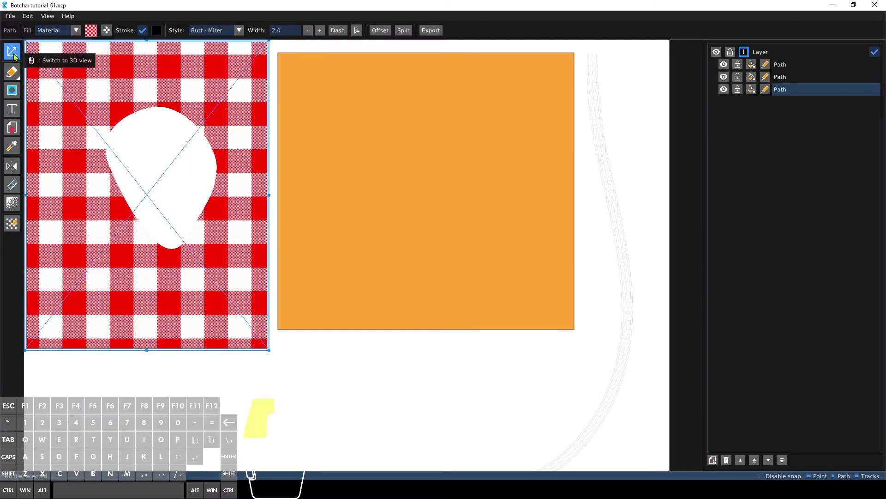
right_drag(336, 190, 316, 197)
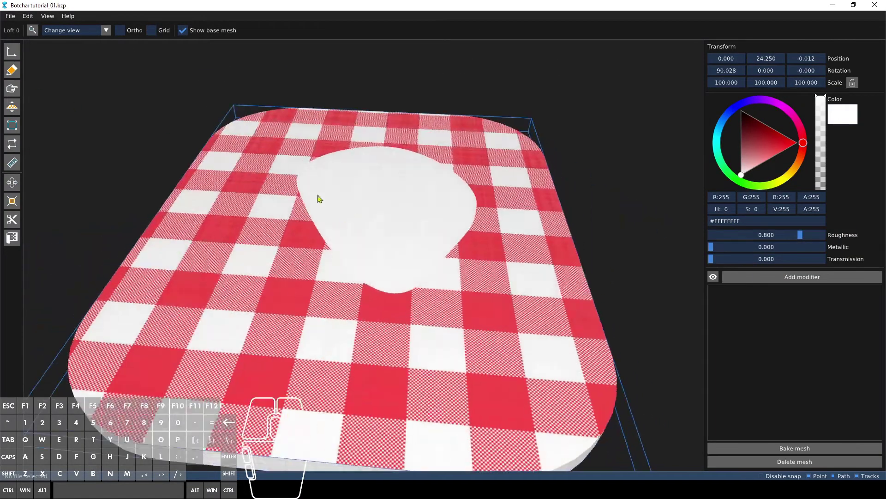
right_drag(313, 283, 306, 254)
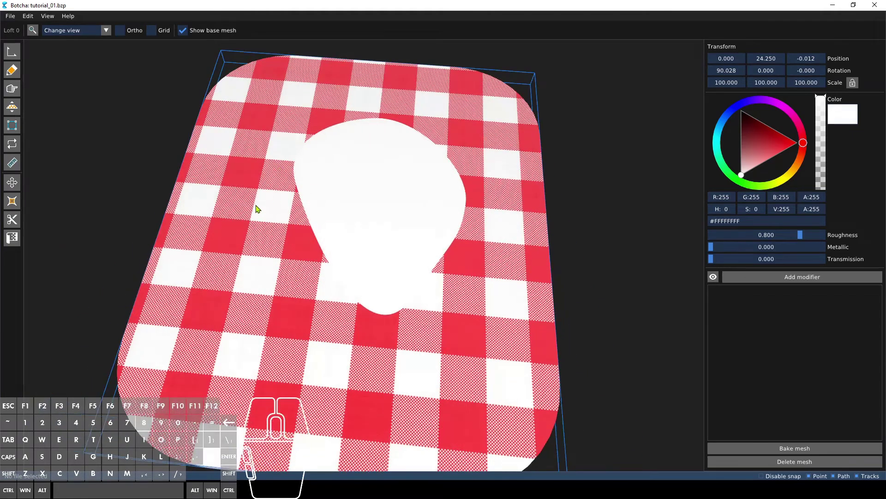
Tint Material 2 in the palette with a light green from the test_pantone swatch and preview the material.
click(28, 17)
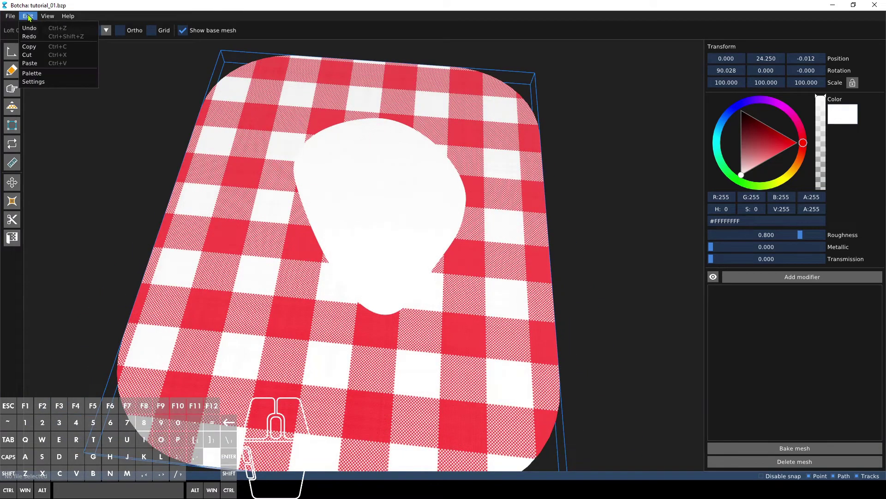
click(37, 70)
click(178, 71)
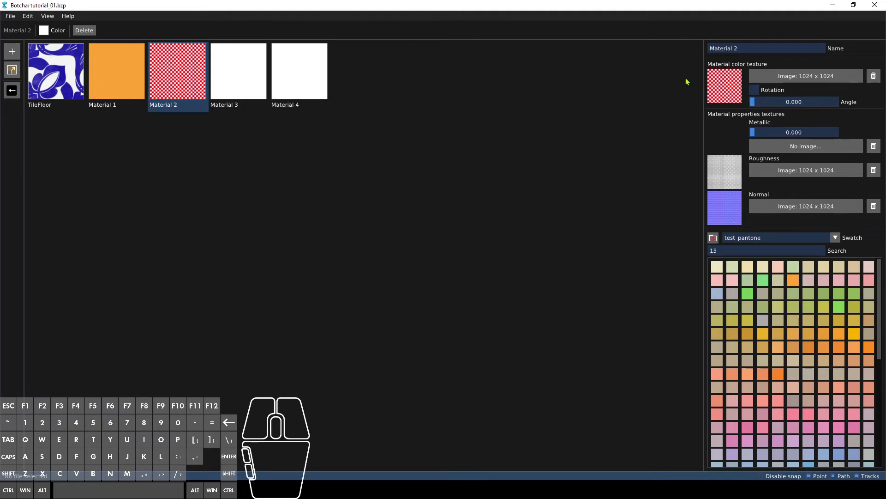
click(748, 295)
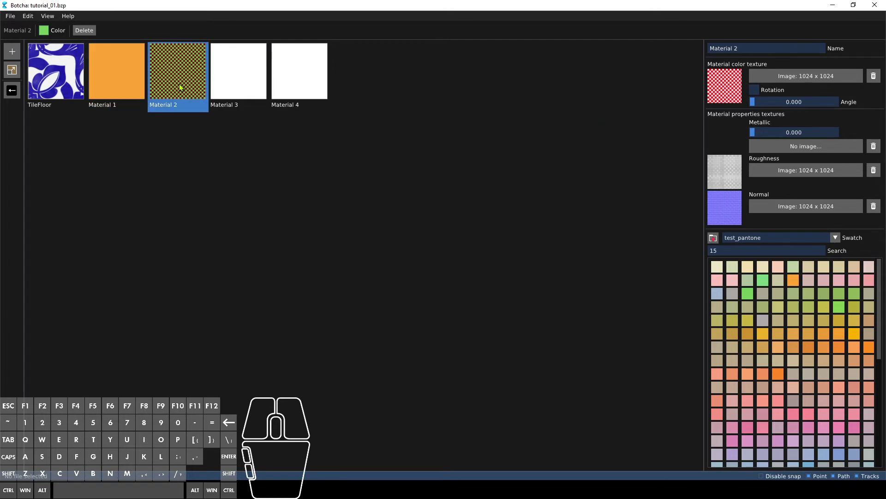
mouse_move(201, 91)
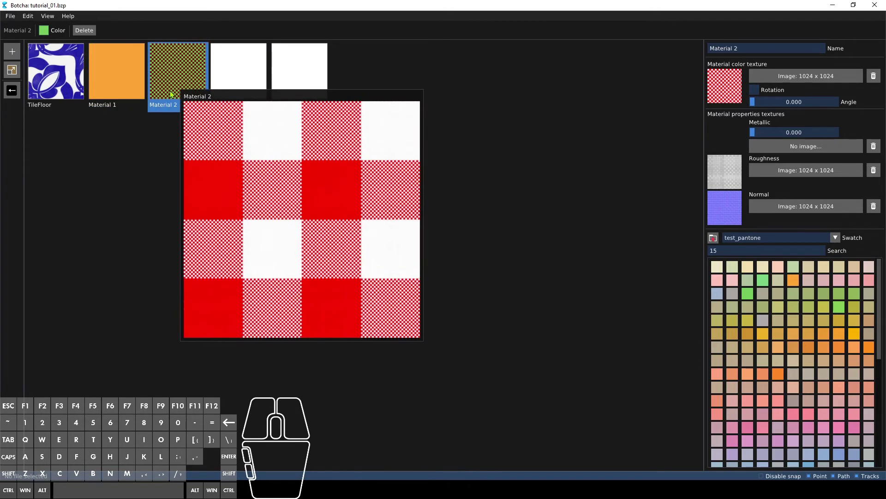
Return to the loft and examine the green-tinted checked fabric on its top face from several angles.
click(16, 92)
scroll(346, 236, up, 5)
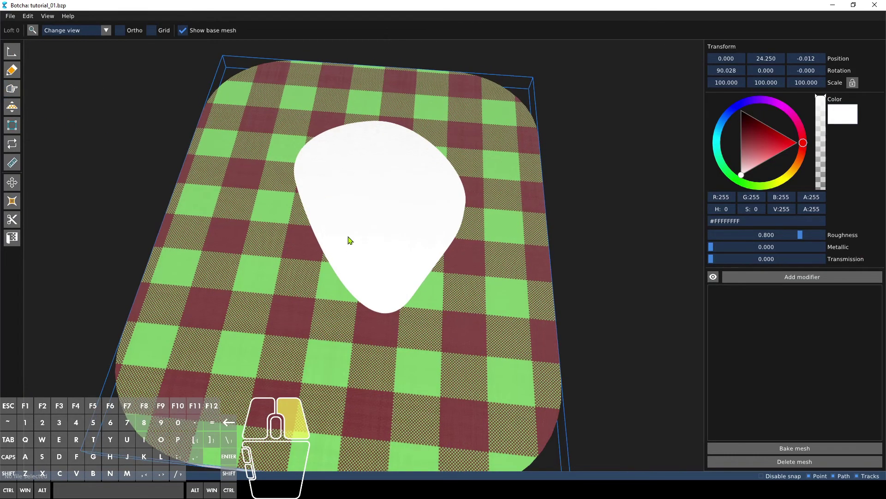
scroll(343, 262, down, 3)
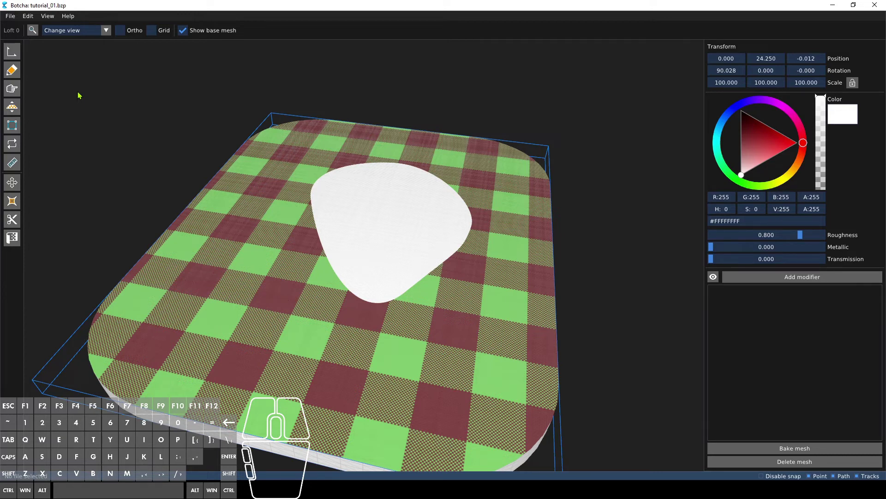
right_drag(379, 251, 413, 324)
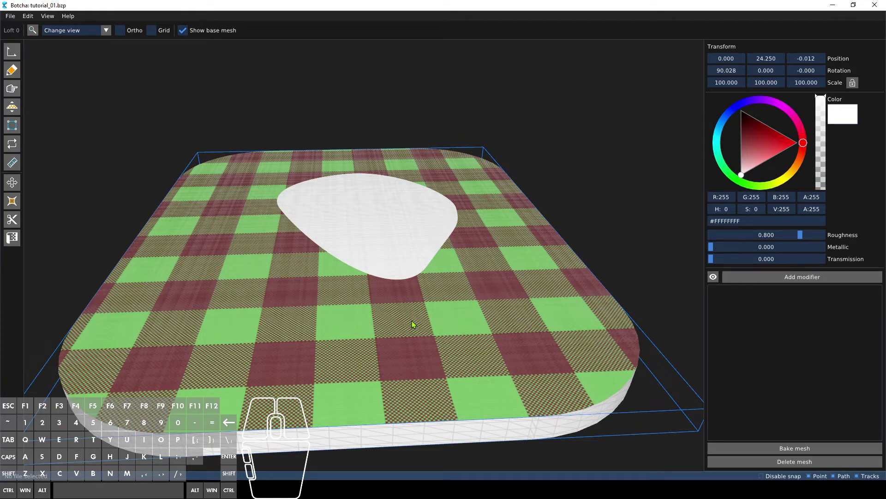
right_drag(442, 318, 421, 289)
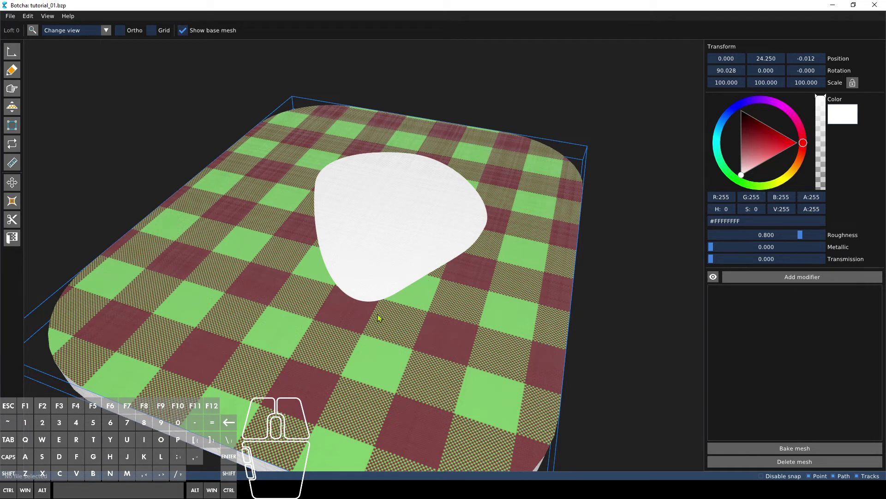
Review the TileFloor material's color, roughness and normal textures in the palette, and return to the loft.
click(27, 16)
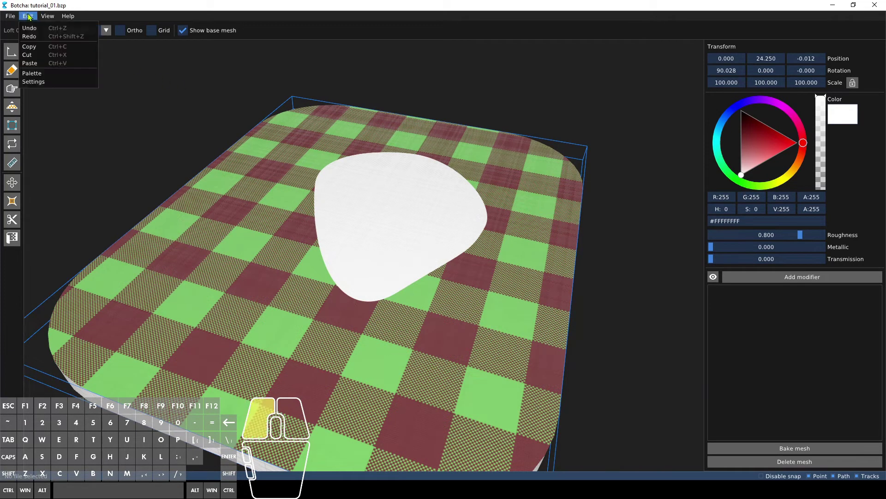
click(31, 74)
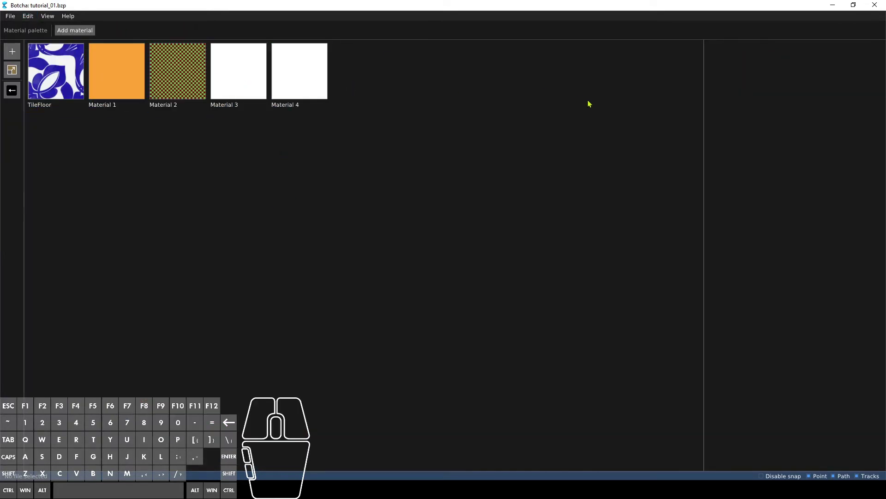
click(46, 85)
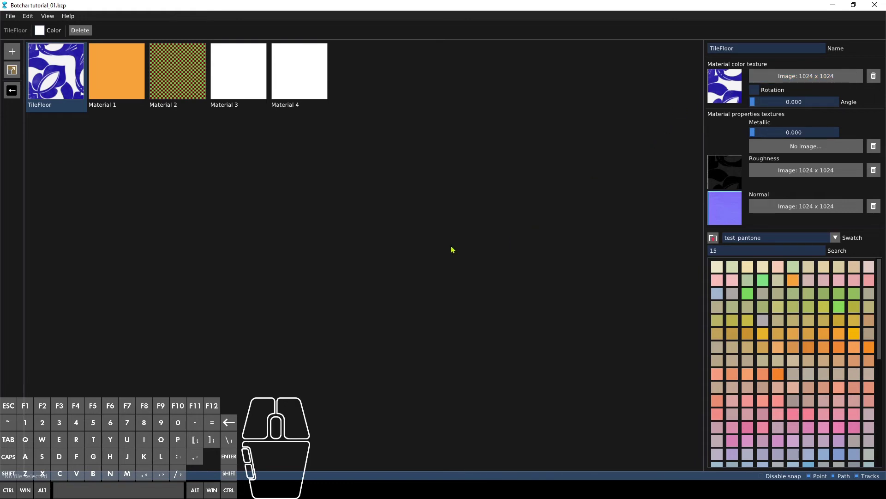
click(8, 94)
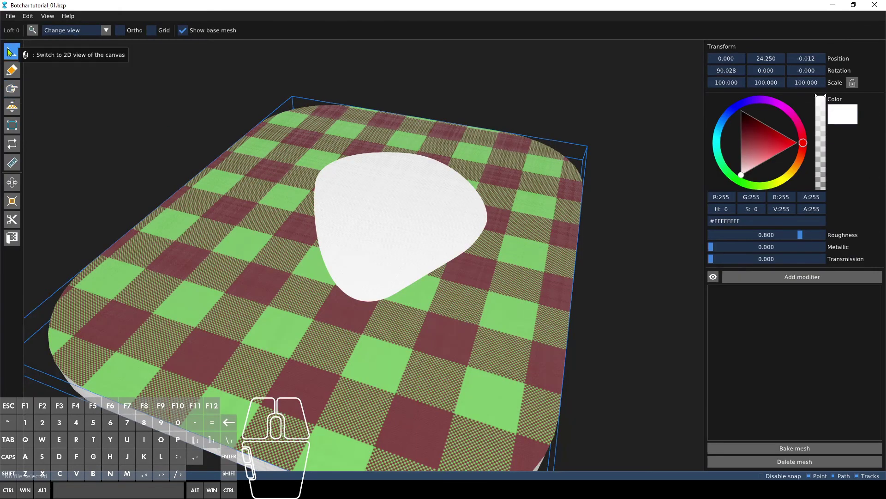
Open the 2D canvas and scale down the checked fabric's texture mapping on the rectangle containing the white shape.
click(12, 51)
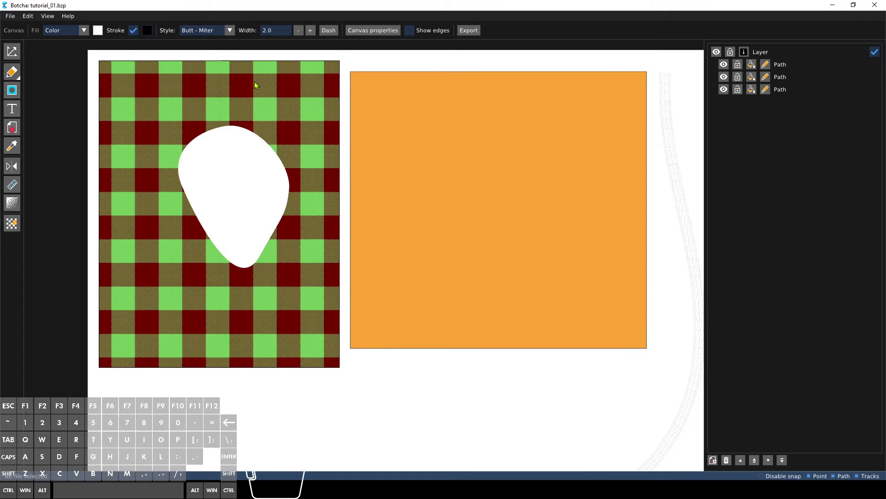
click(257, 93)
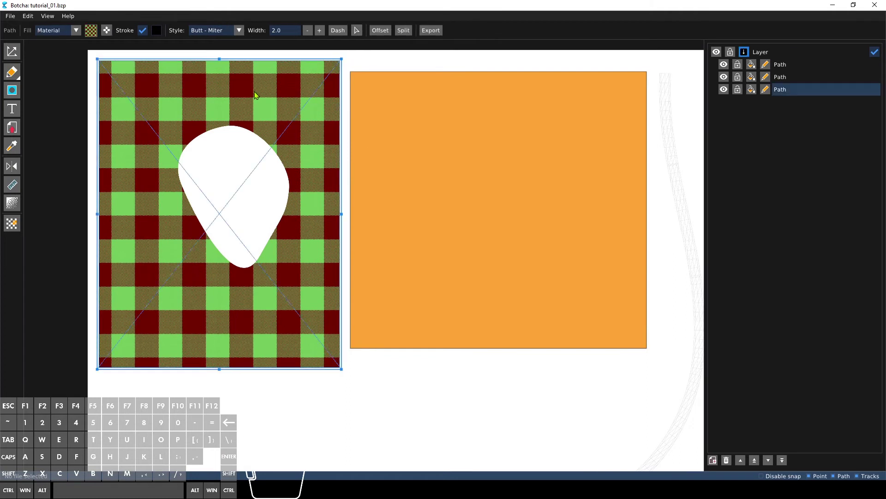
click(107, 31)
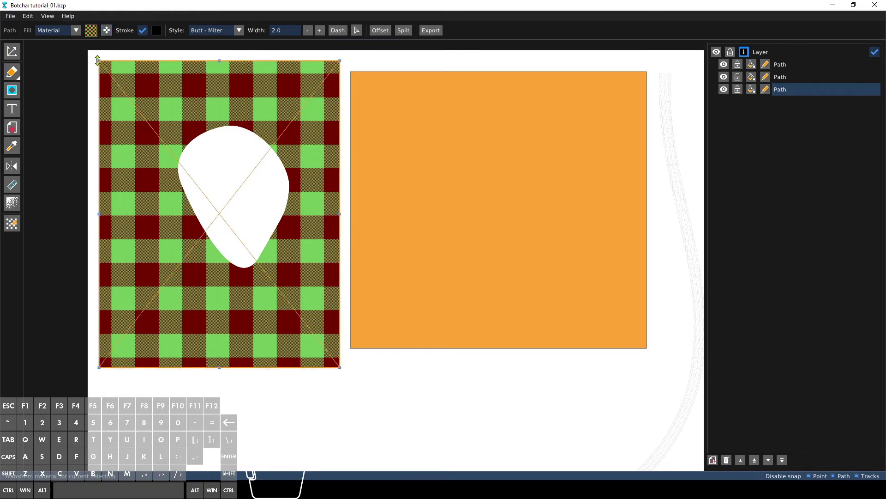
drag(98, 60, 134, 120)
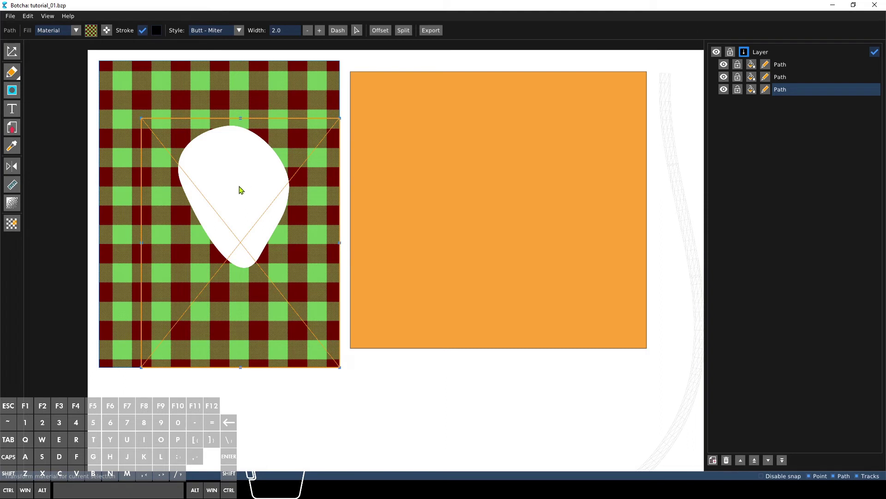
key(Escape)
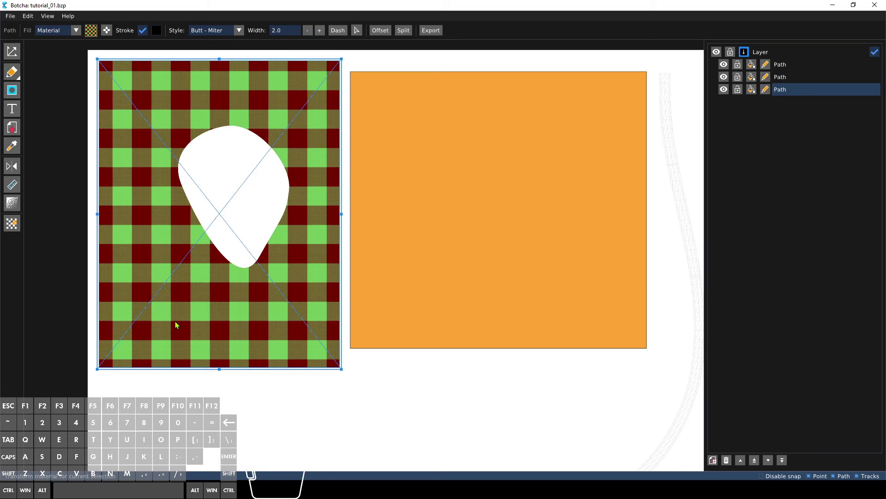
Return to the 3D view and inspect the rescaled checked fabric on the loft's top and the orange paint on its underside.
middle_drag(269, 330, 239, 317)
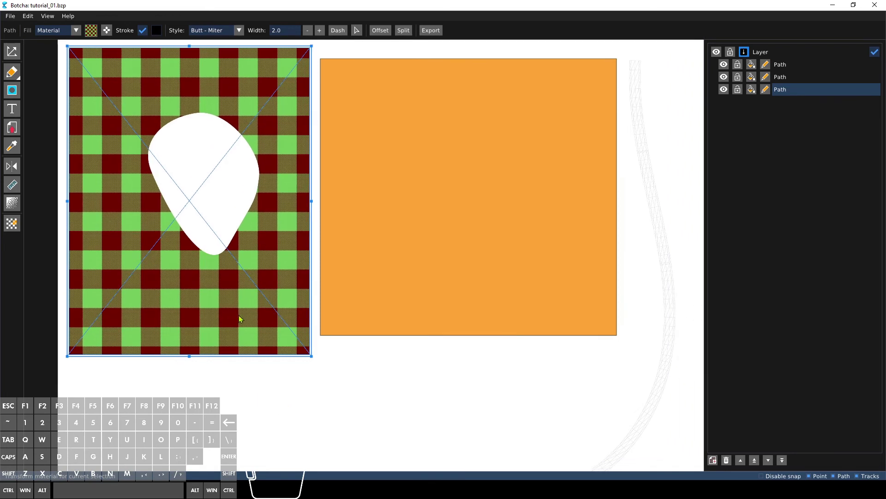
scroll(238, 307, down, 2)
click(9, 49)
right_drag(320, 272, 340, 273)
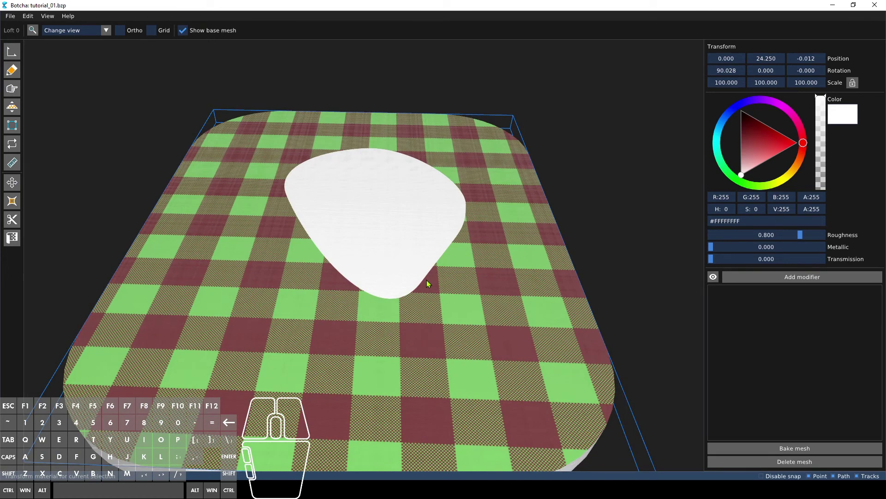
right_drag(424, 278, 239, 242)
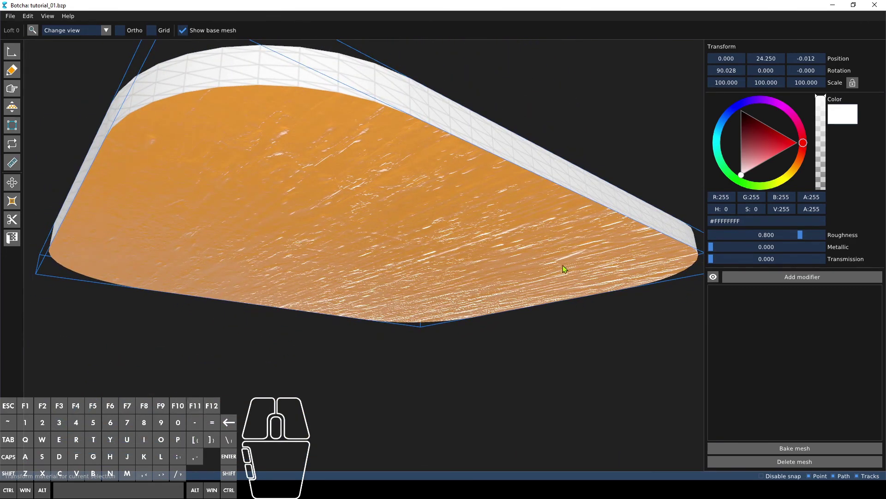
right_drag(563, 266, 548, 443)
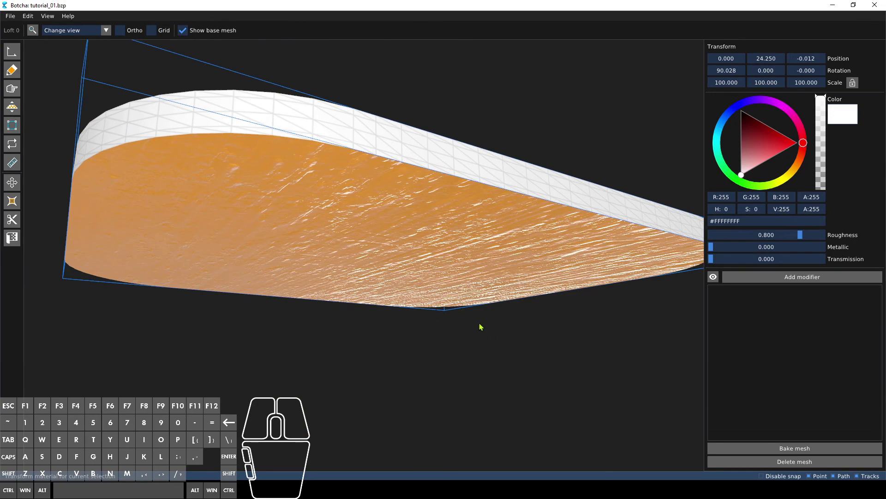
right_drag(481, 327, 457, 247)
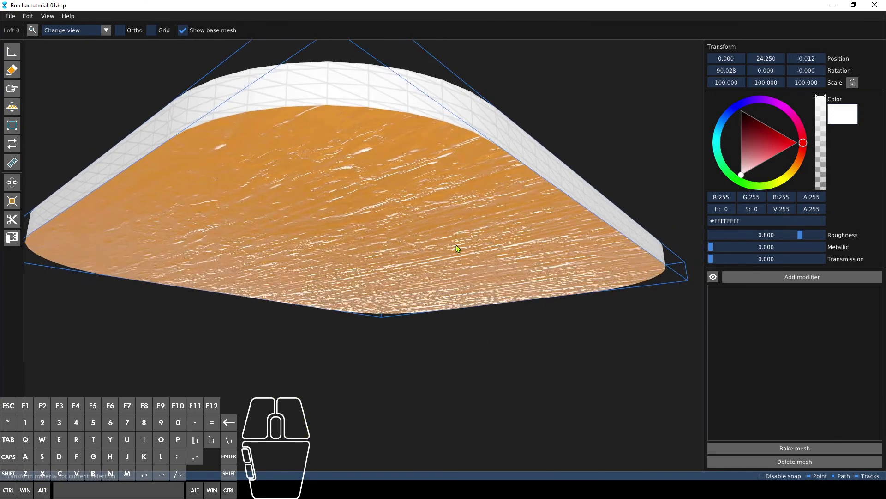
Deselect the loft and review the environment image choices and backface color options in the view settings.
click(157, 86)
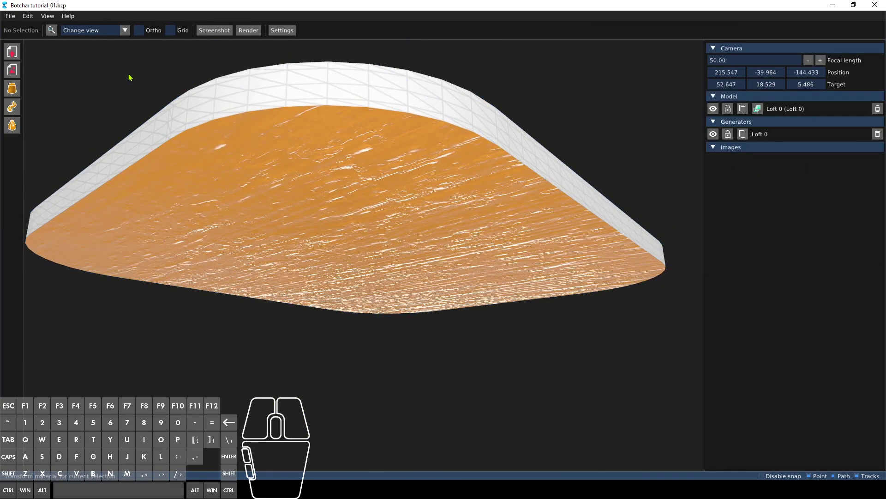
click(283, 29)
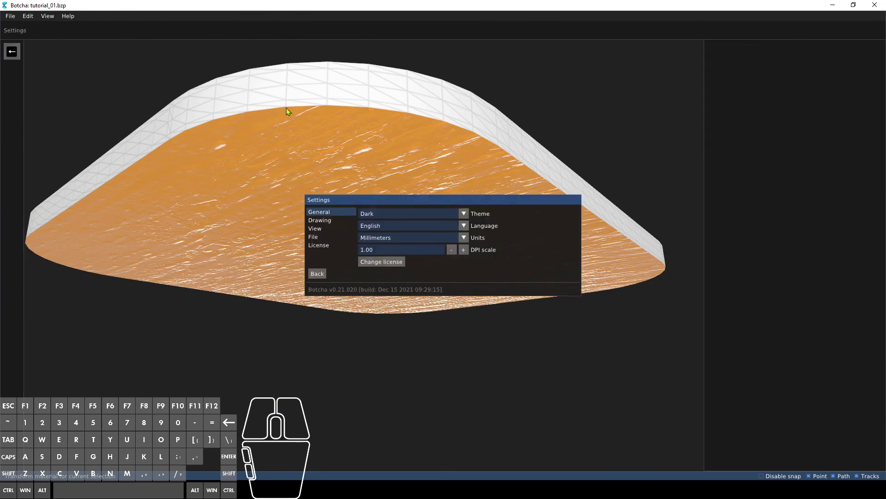
click(321, 229)
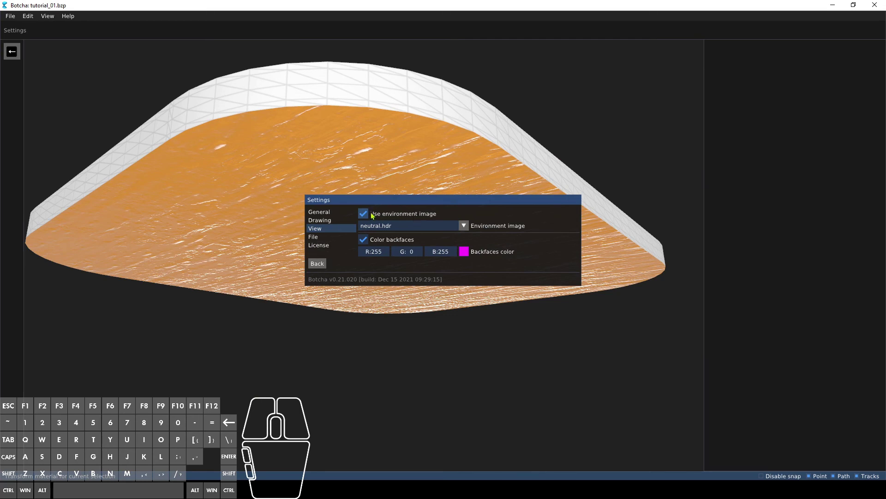
click(430, 225)
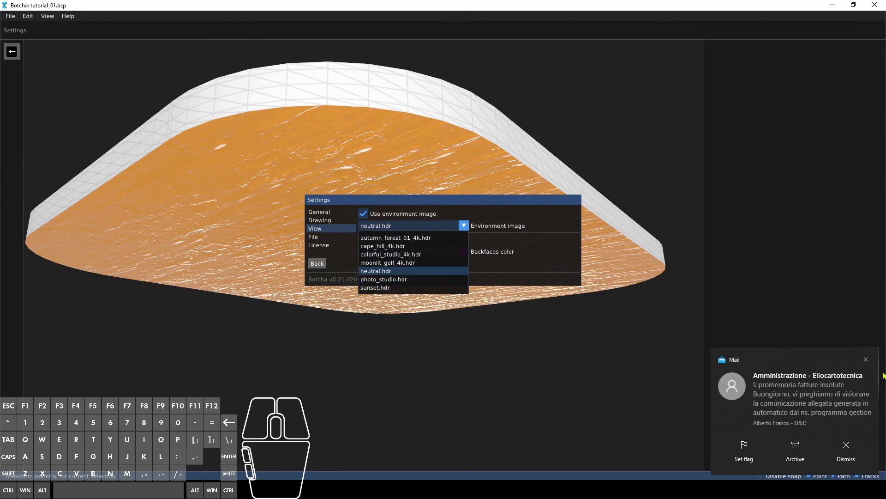
click(868, 360)
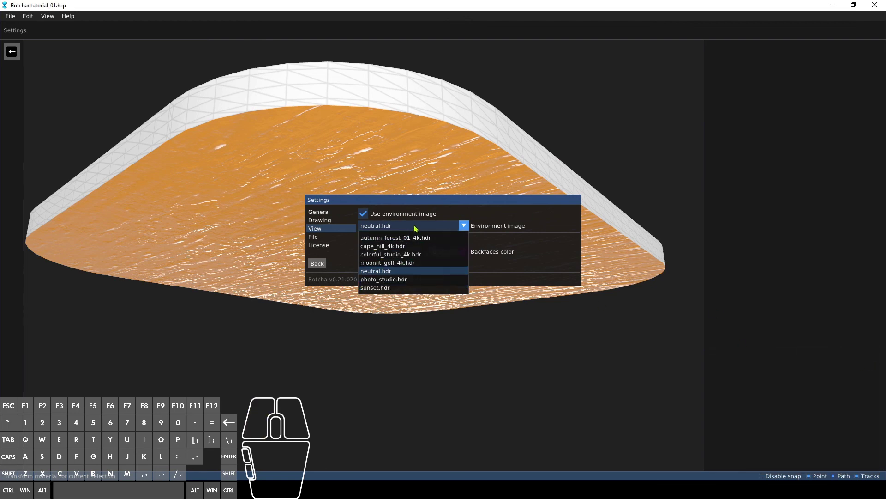
click(429, 229)
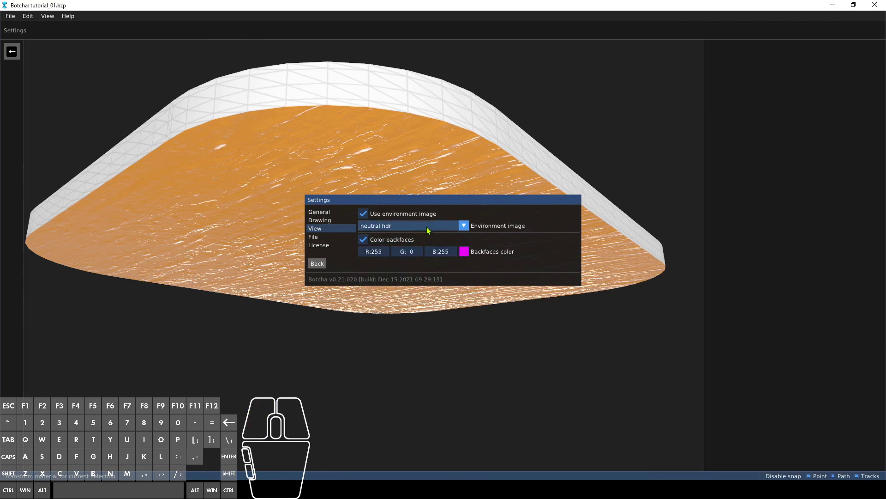
click(318, 262)
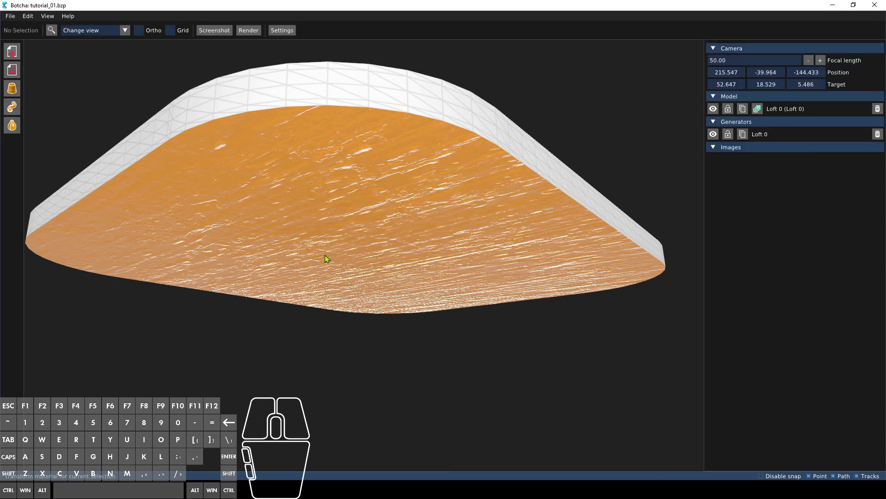
click(279, 31)
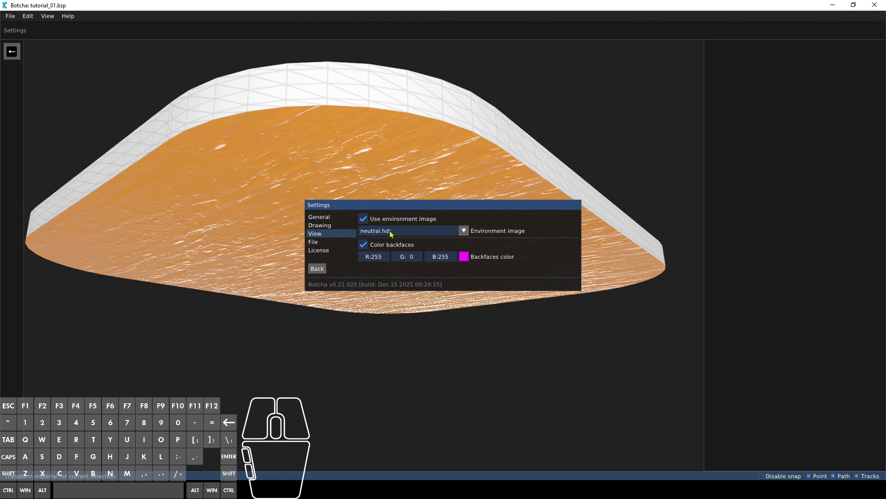
click(317, 270)
Examine the deselected loft's orange underside and checked top face from several angles.
right_drag(436, 354, 427, 315)
right_drag(268, 203, 259, 240)
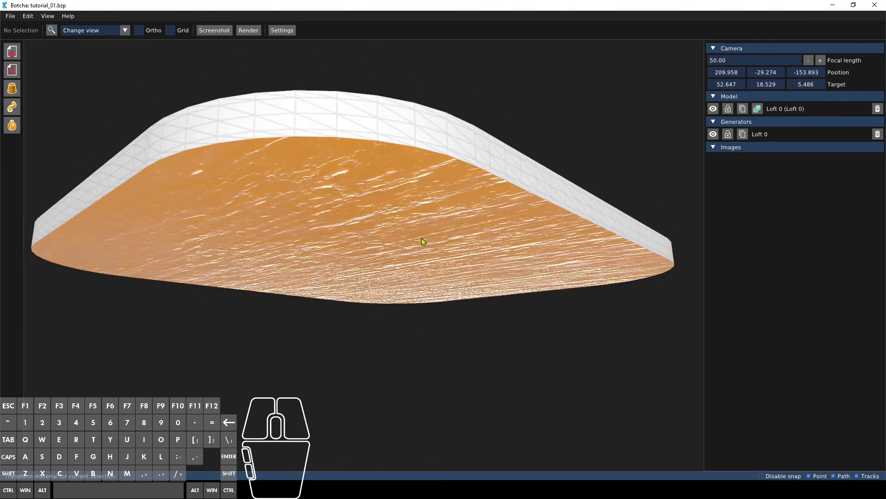
right_drag(291, 187, 319, 218)
scroll(319, 210, down, 2)
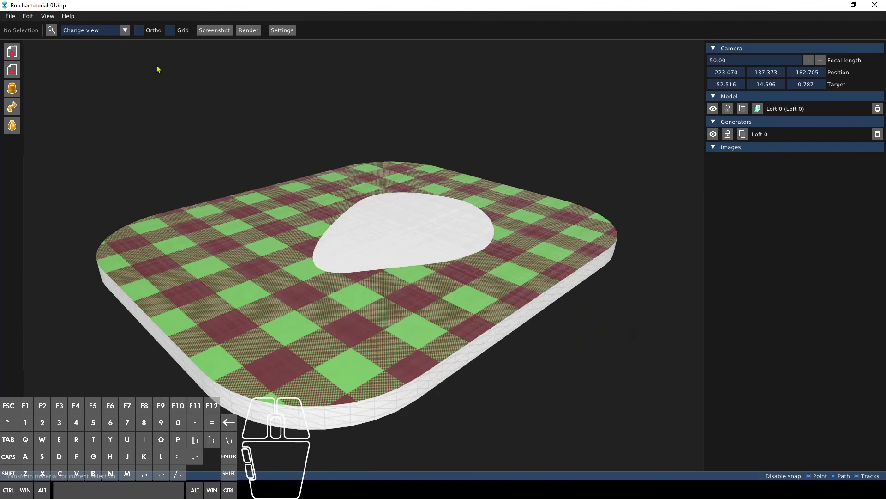